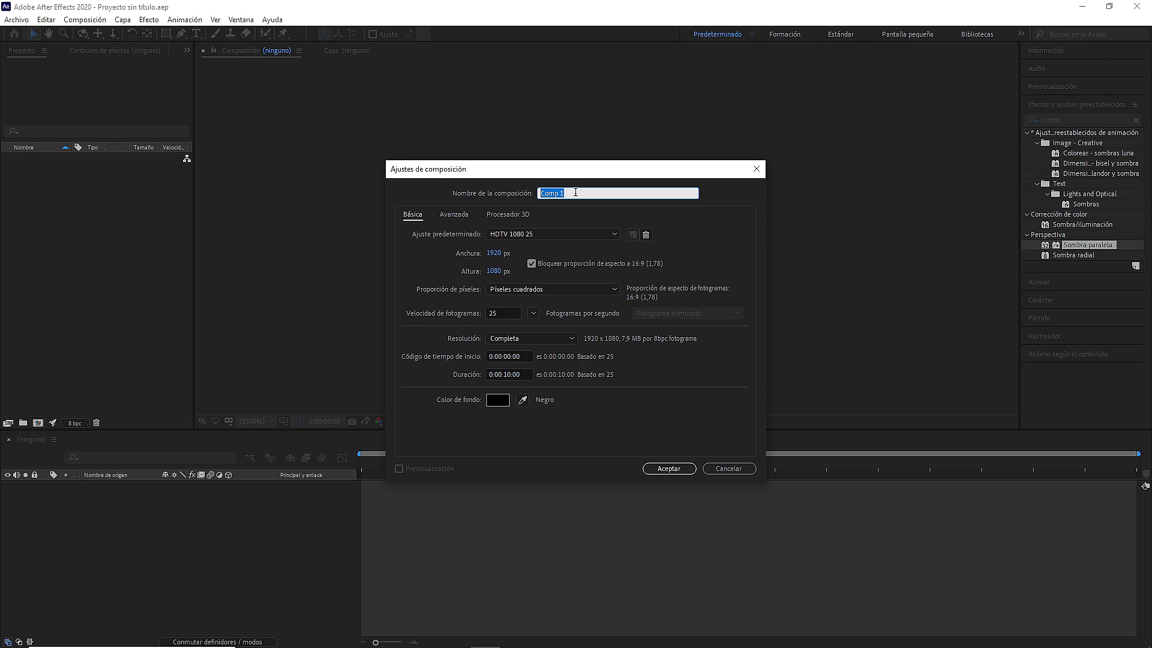
- Create a new composition named Sombra
text(Sombra)
click(668, 469)
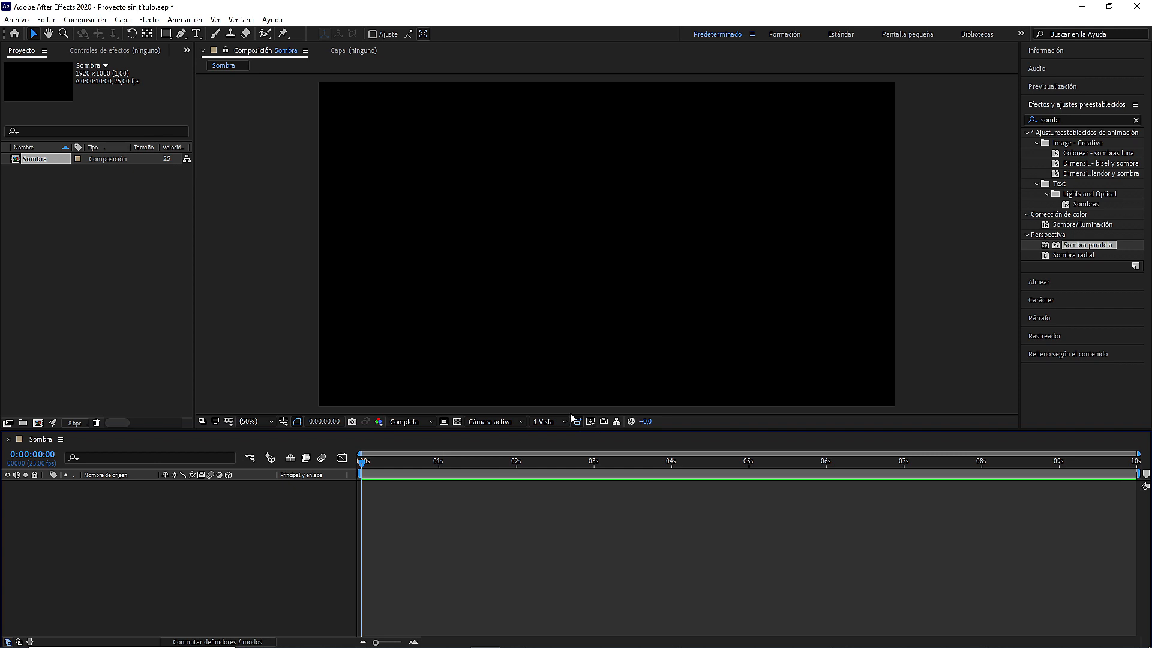
- Import the PlayPC png image from the Imagenes folder and add it as a layer to the Sombra composition
right_click(32, 187)
mouse_move(66, 243)
click(238, 243)
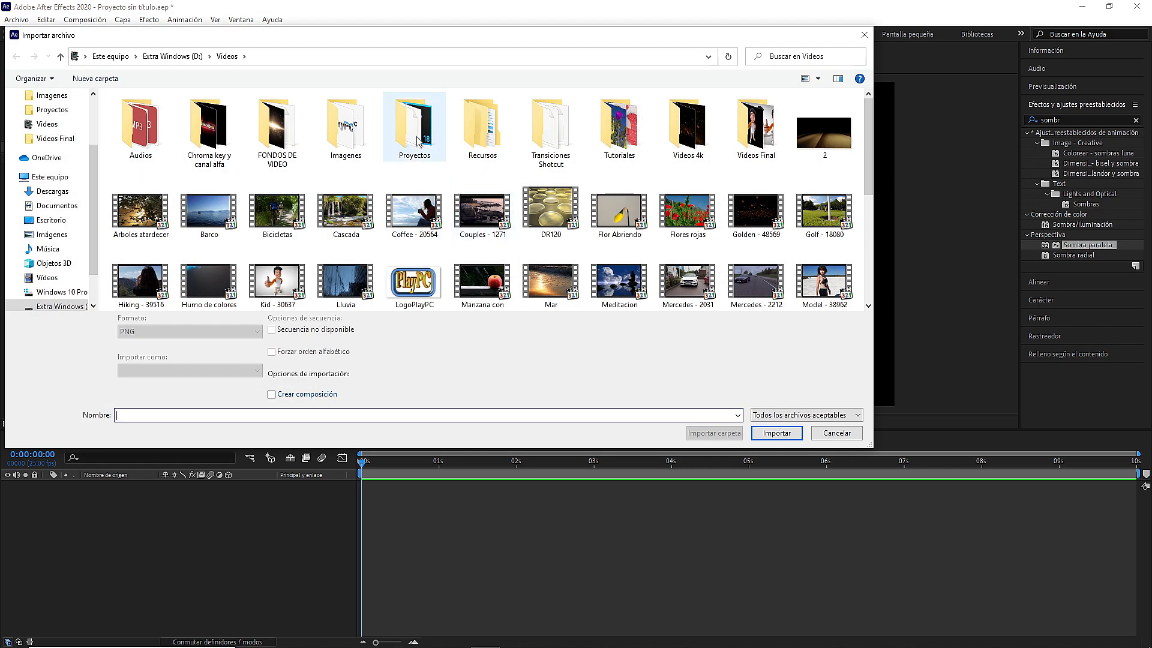
double_click(345, 127)
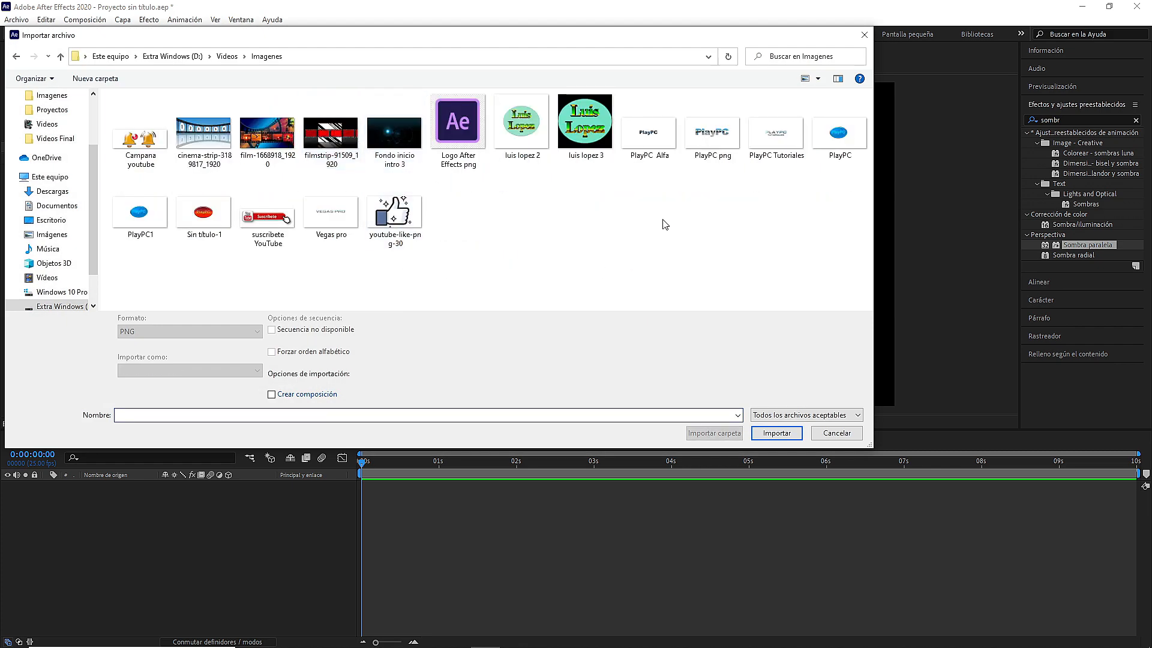
double_click(712, 130)
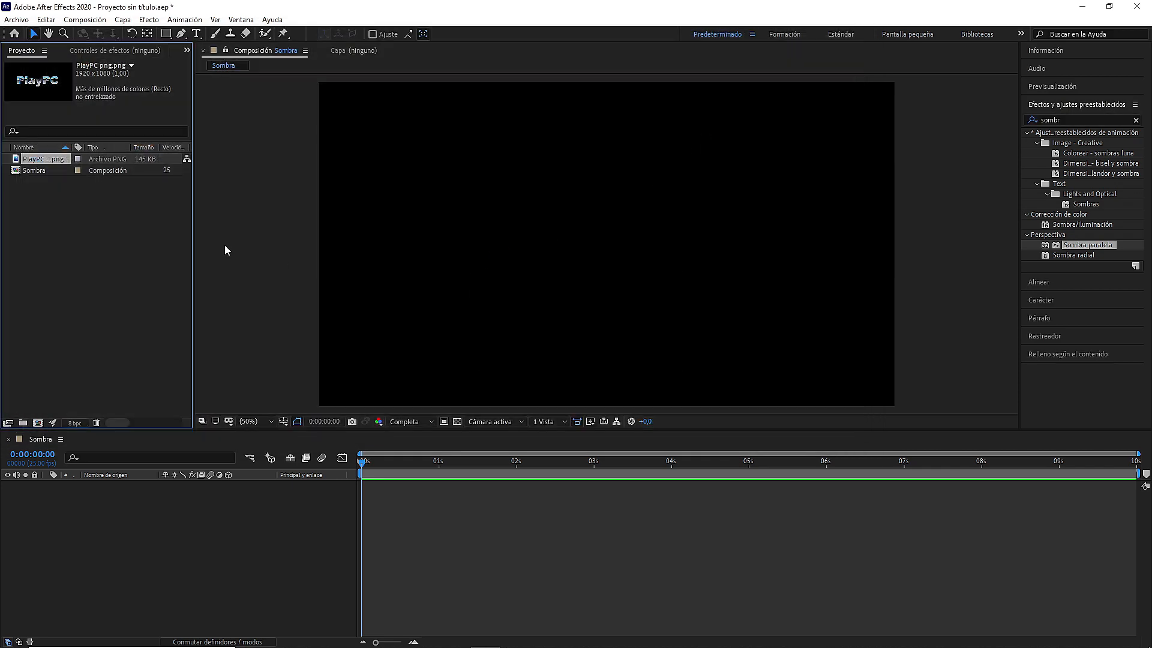
drag(43, 160, 99, 496)
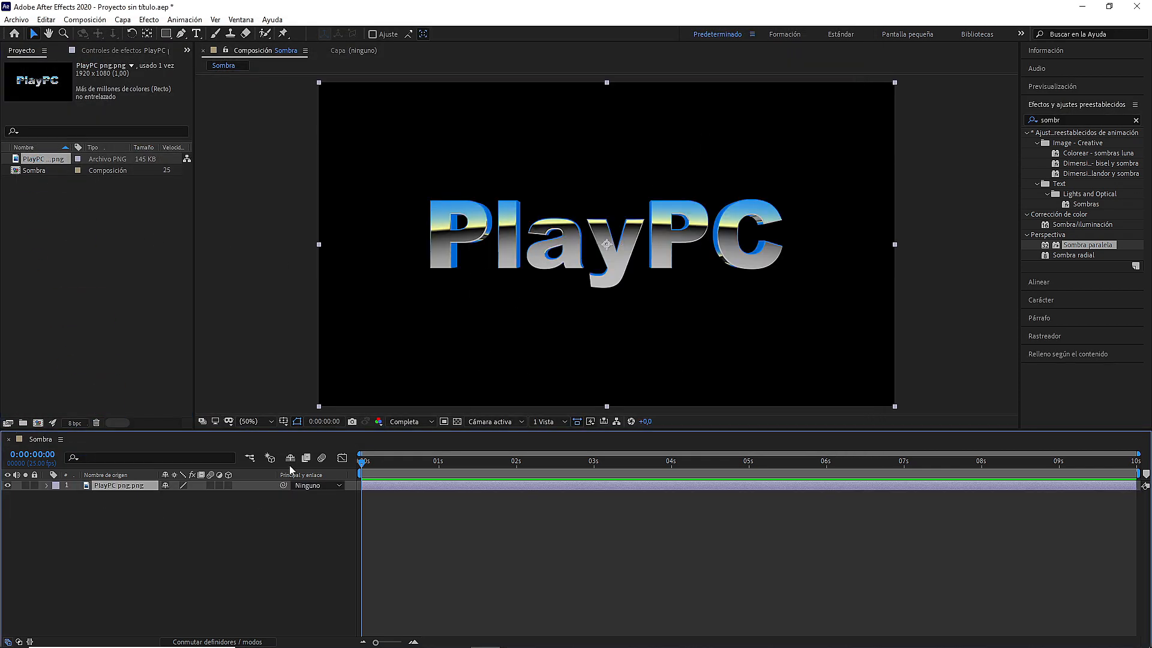
- Import the Suelo y cielo image from the Videos folder, place it beneath the logo layer and scale it to fill the frame
click(17, 19)
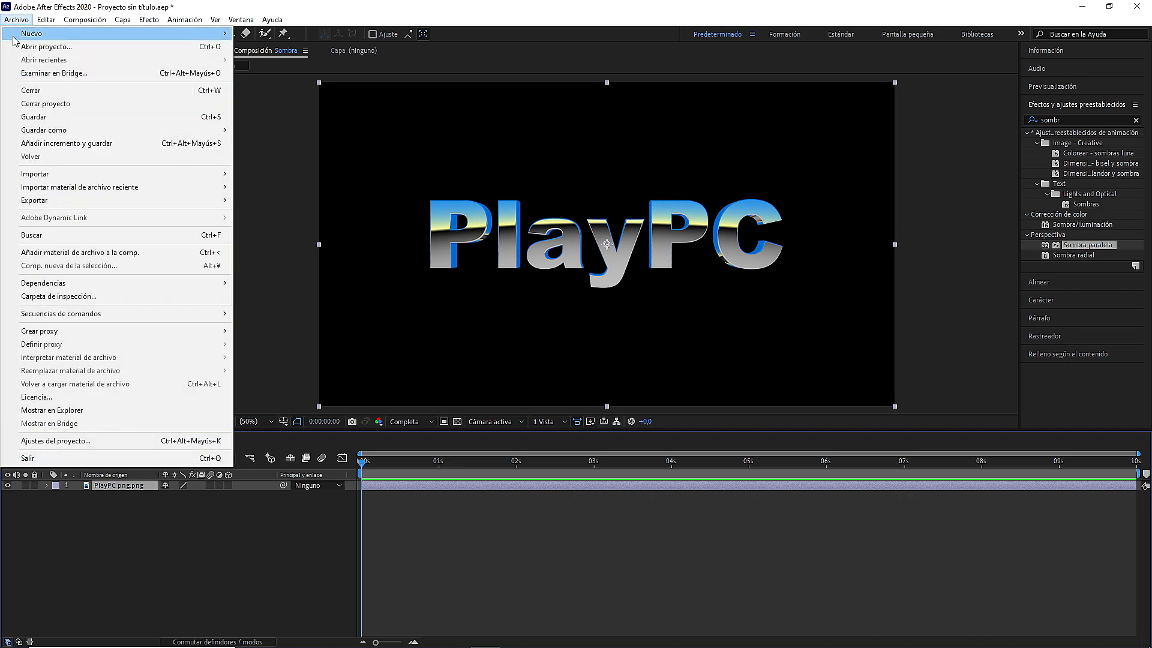
mouse_move(74, 175)
click(258, 174)
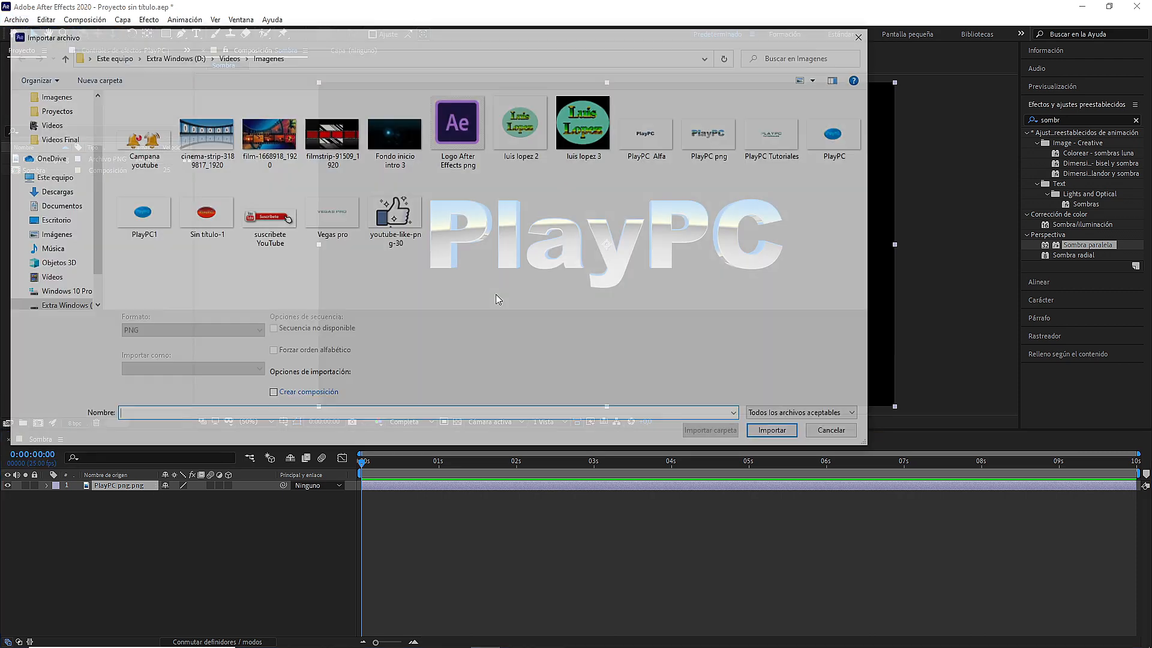
click(226, 56)
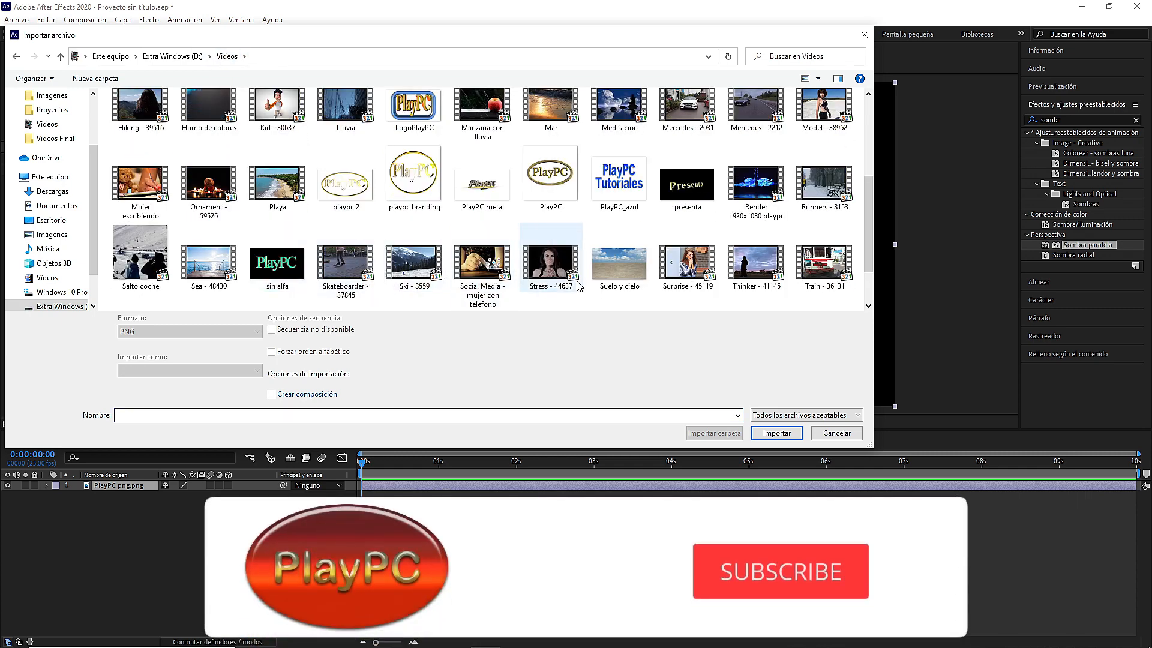
double_click(618, 265)
drag(44, 182, 97, 504)
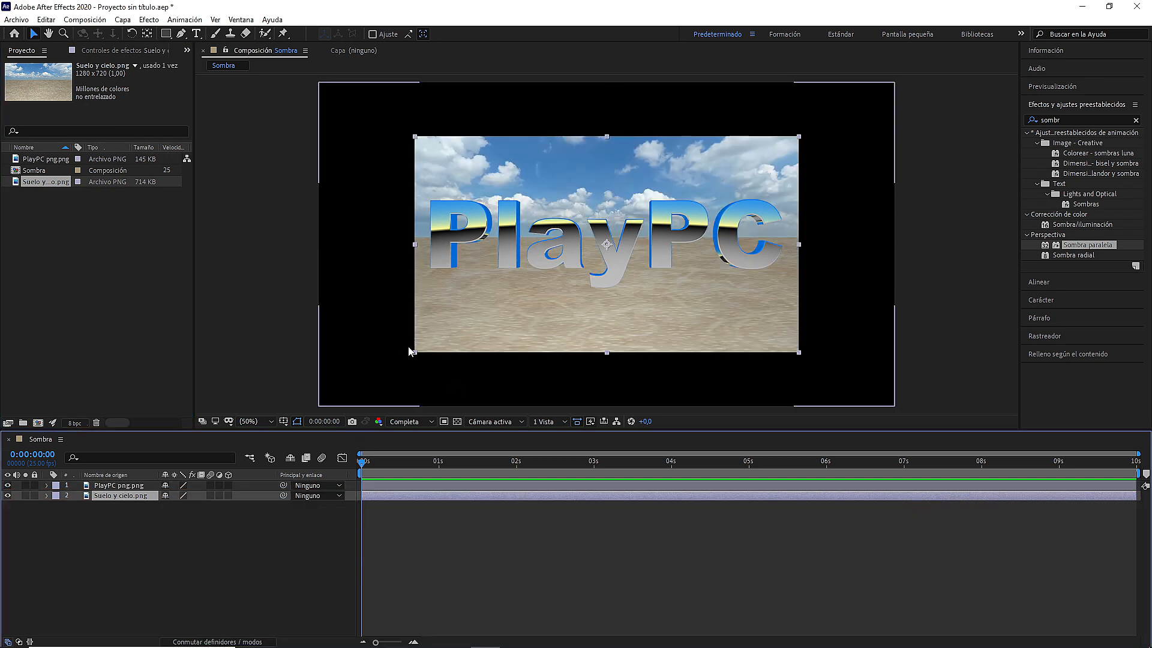
drag(413, 352, 315, 408)
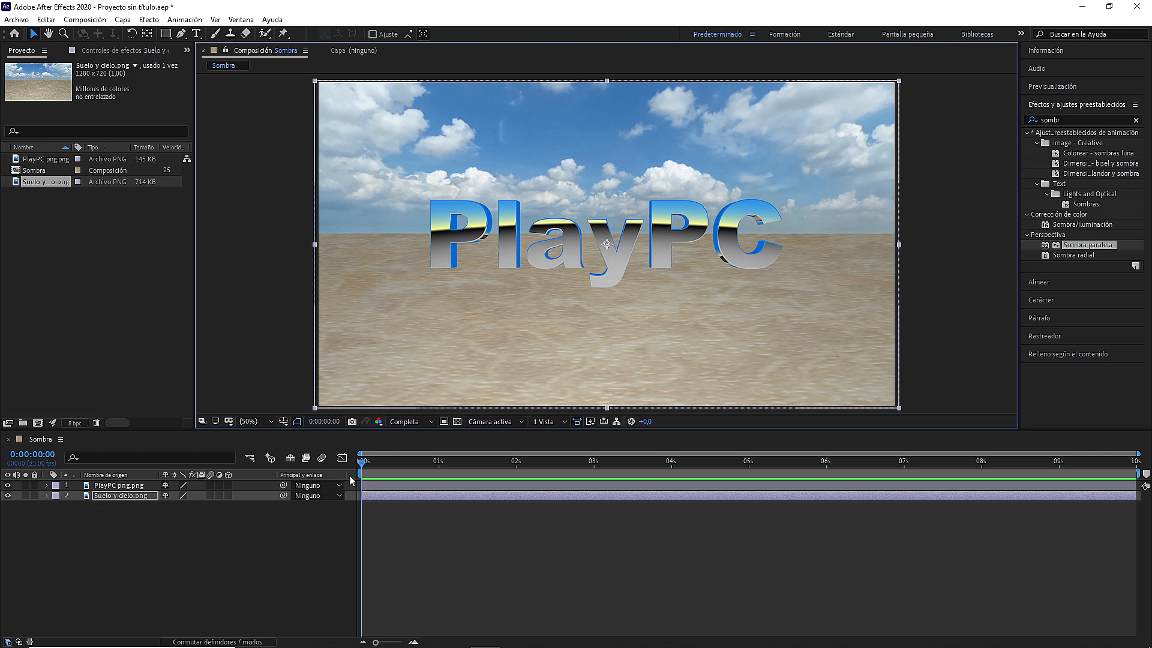
- Apply the Sombra paralela effect to the PlayPC logo layer, with distance 18 and softness 20
click(108, 486)
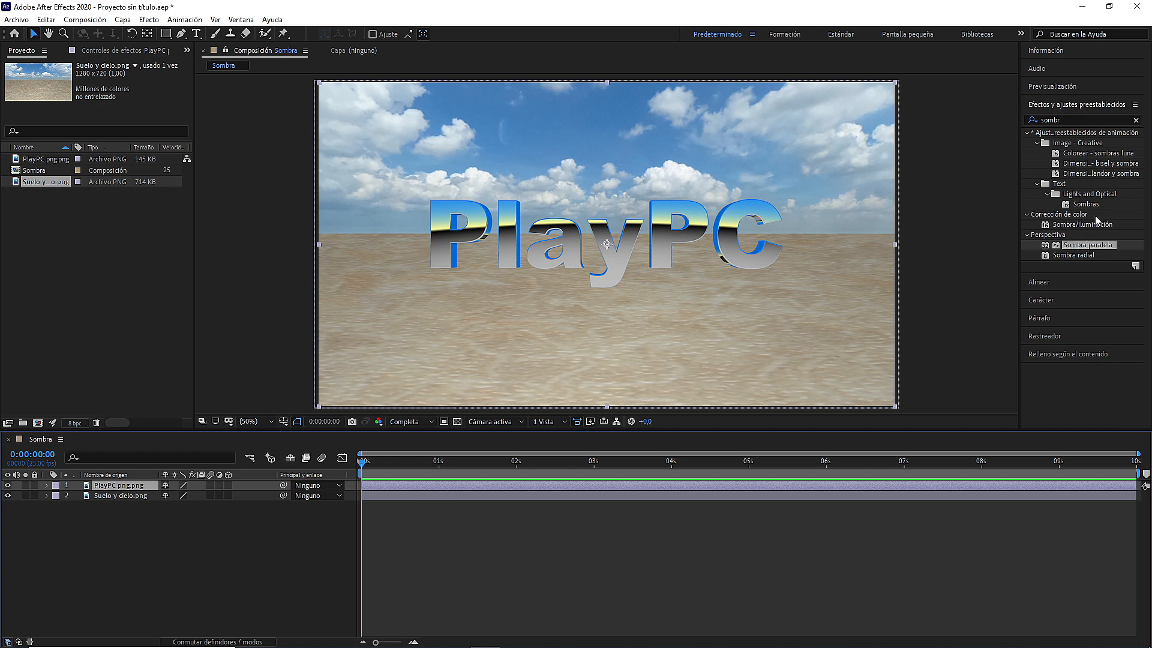
click(1069, 120)
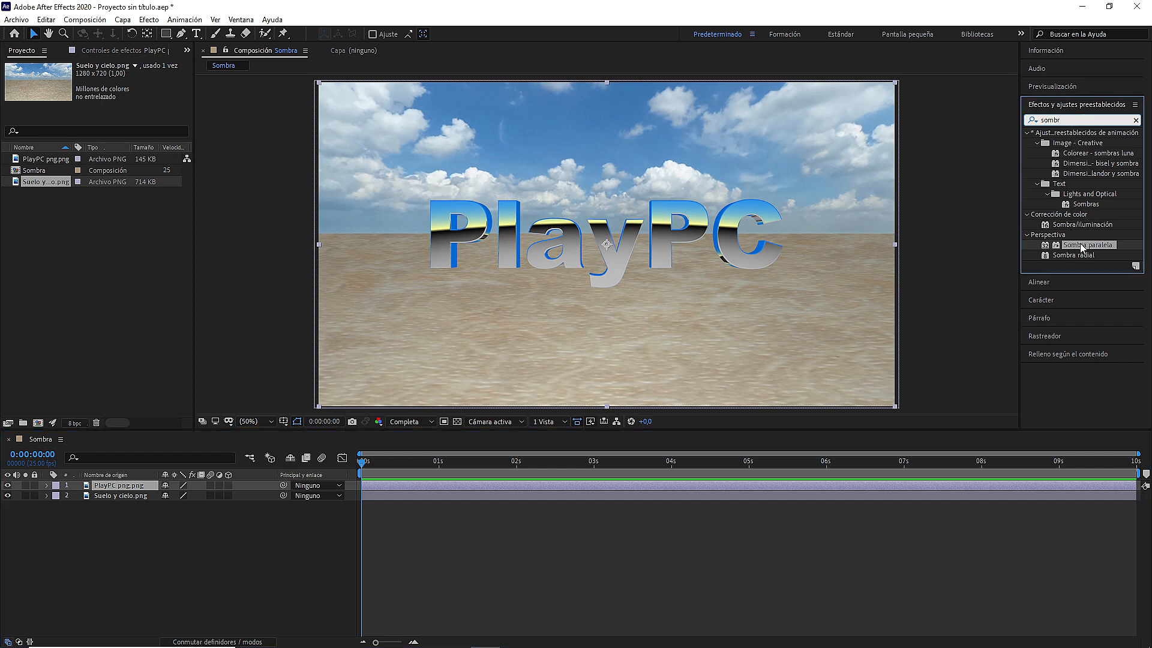
drag(1081, 246, 126, 488)
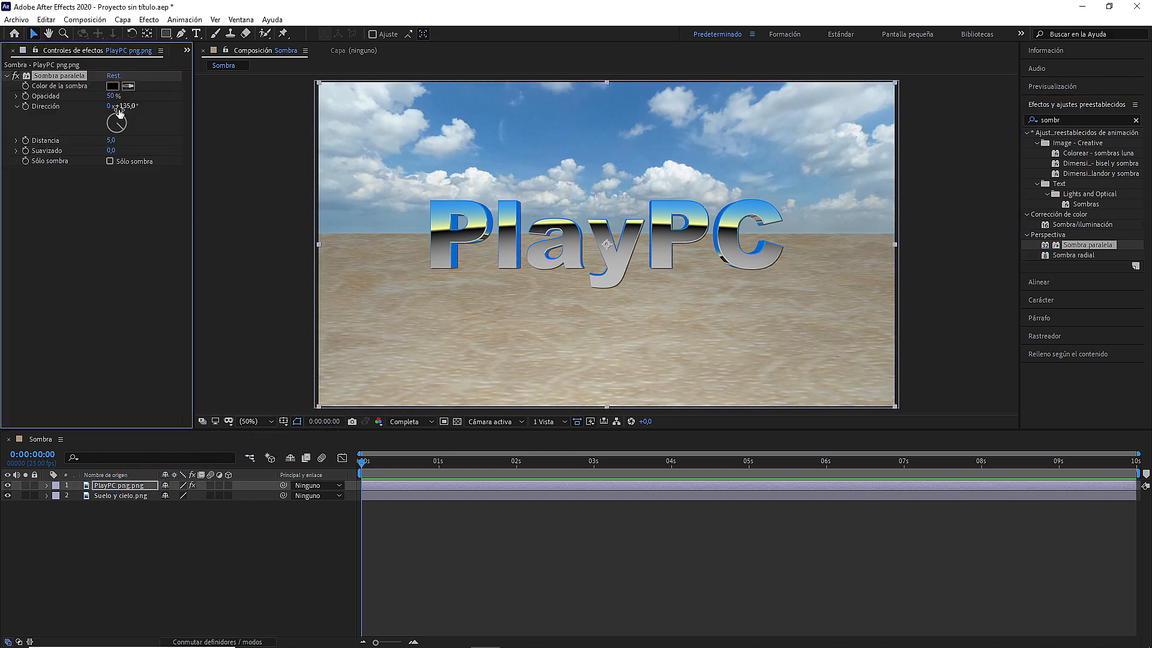
mouse_move(124, 144)
mouse_down()
mouse_move(139, 144)
mouse_move(114, 142)
mouse_move(231, 140)
mouse_move(134, 159)
mouse_up()
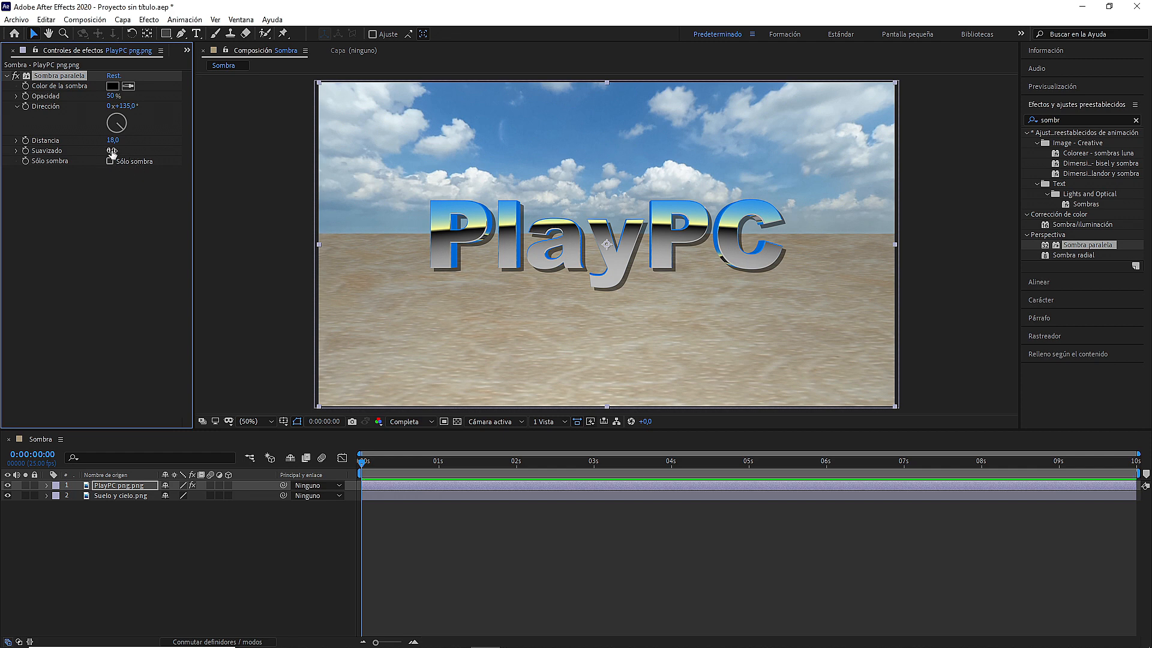
drag(112, 150, 127, 158)
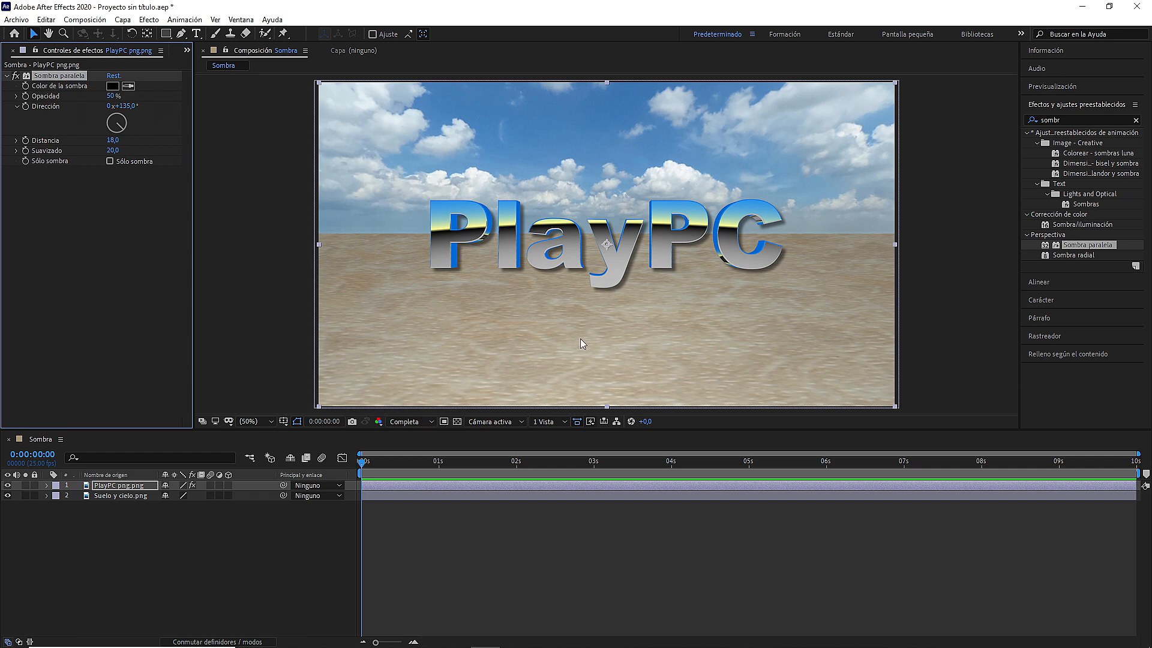
- Preview the parallel shadow on its own, restore the logo, and set the shadow's opacity to 41% and direction to -223°
click(110, 161)
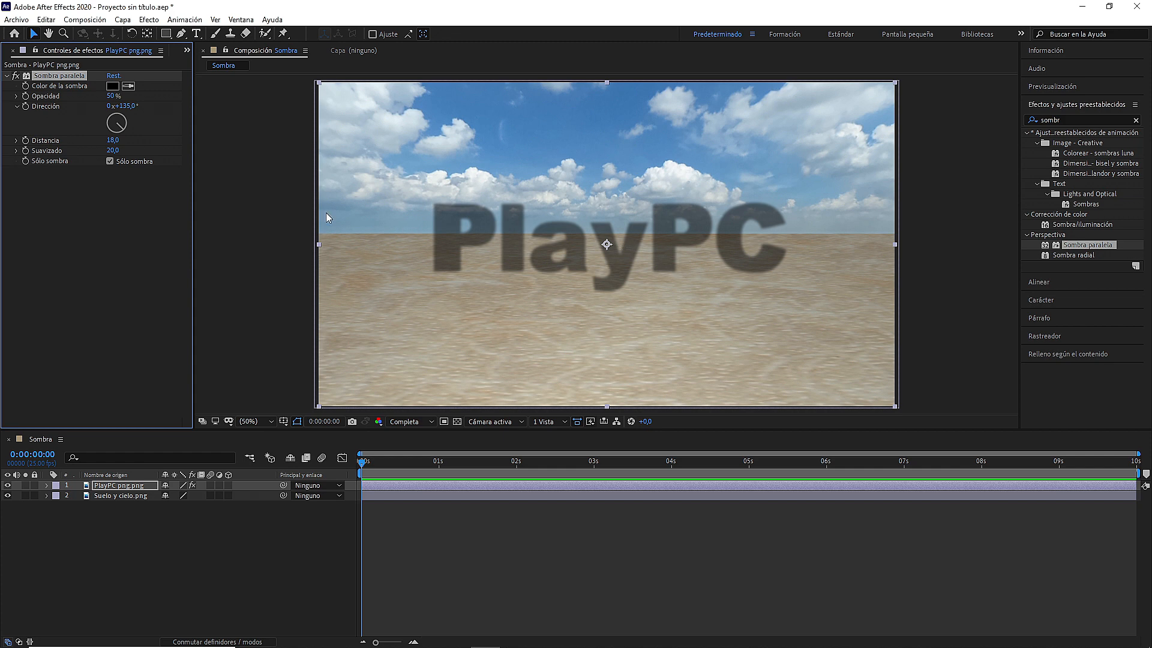
click(111, 161)
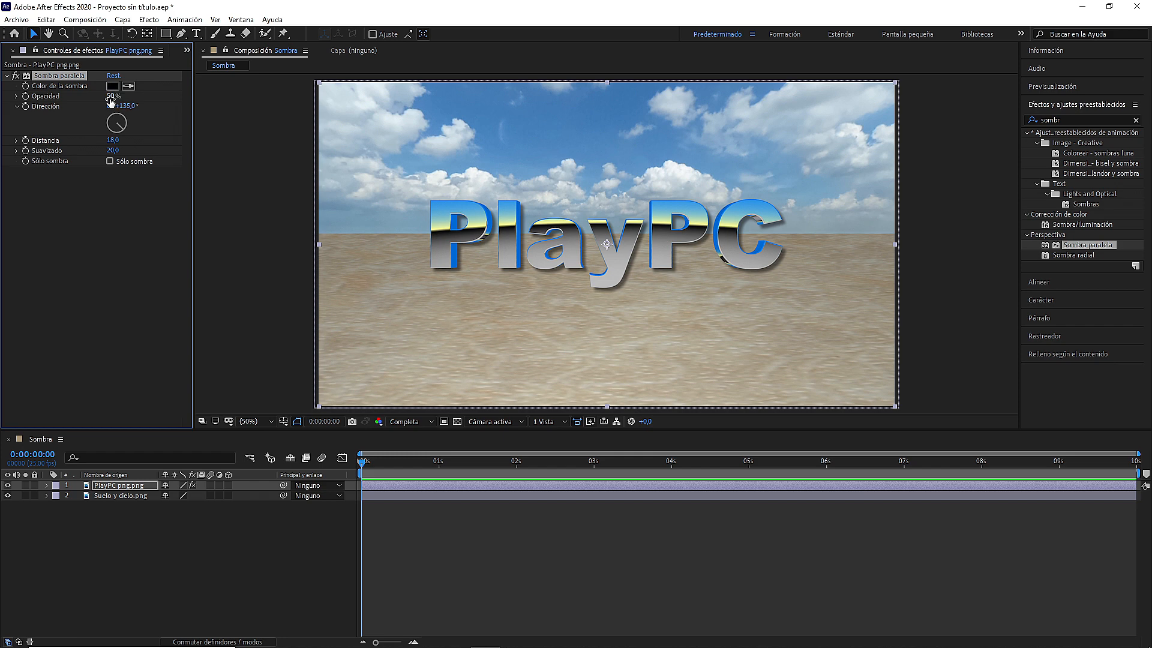
drag(111, 96, 138, 145)
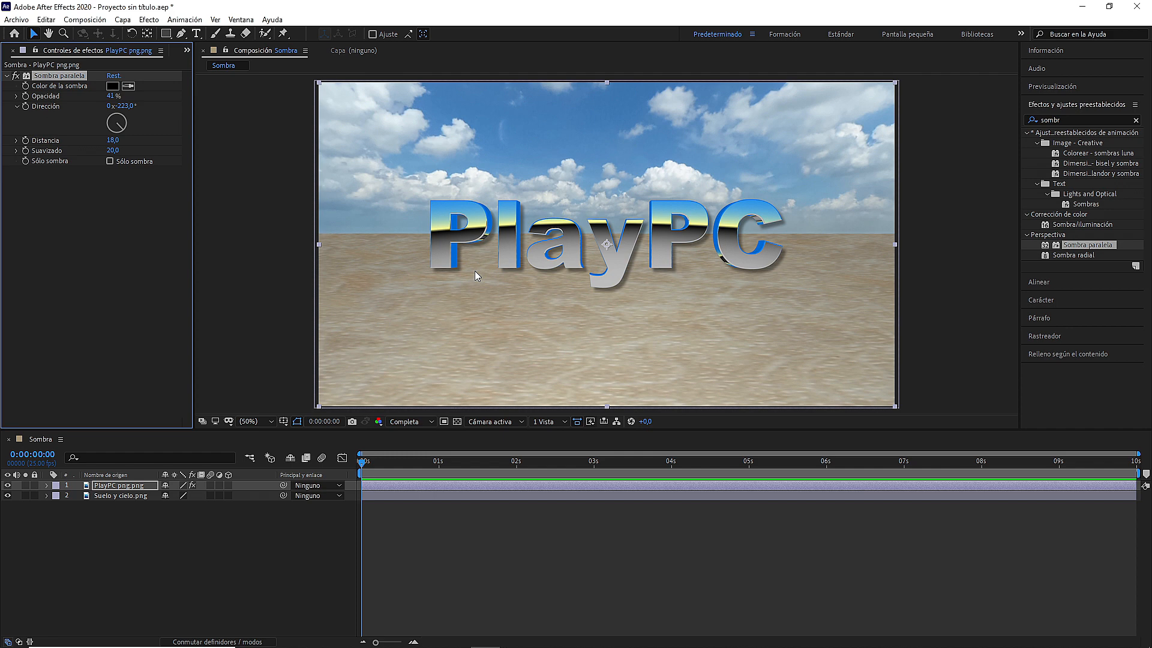
- Disable Sombra paralela and apply Sombra radial to the logo layer, with 27% opacity and light origin at 756, 284
click(15, 75)
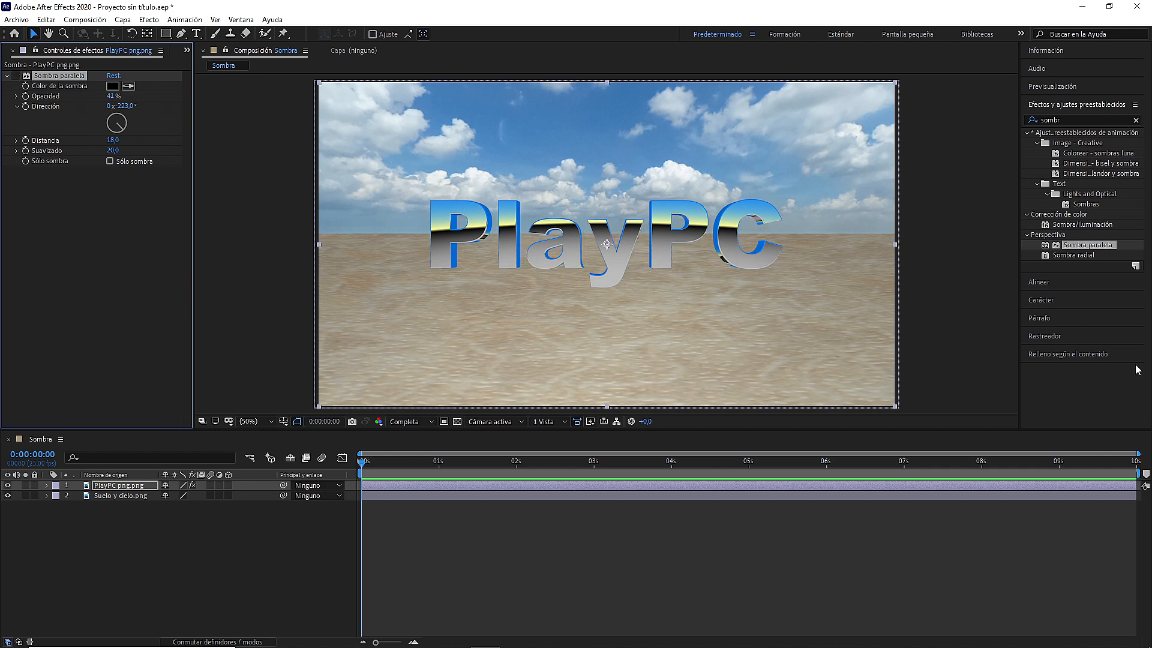
drag(1071, 253, 120, 486)
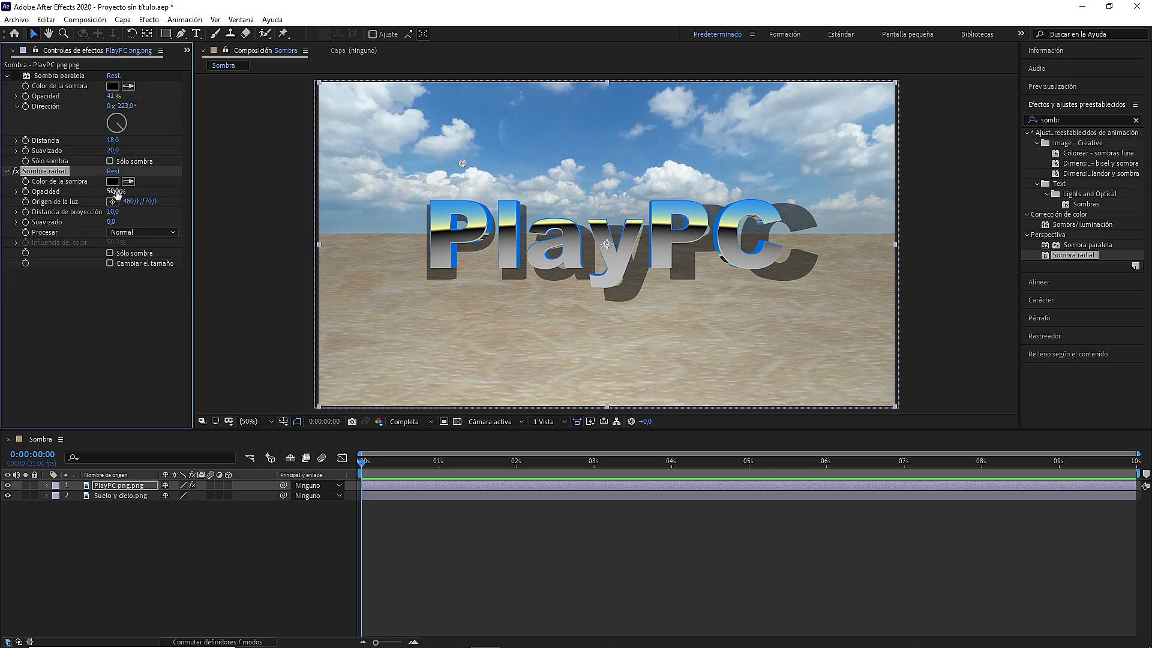
drag(112, 191, 98, 195)
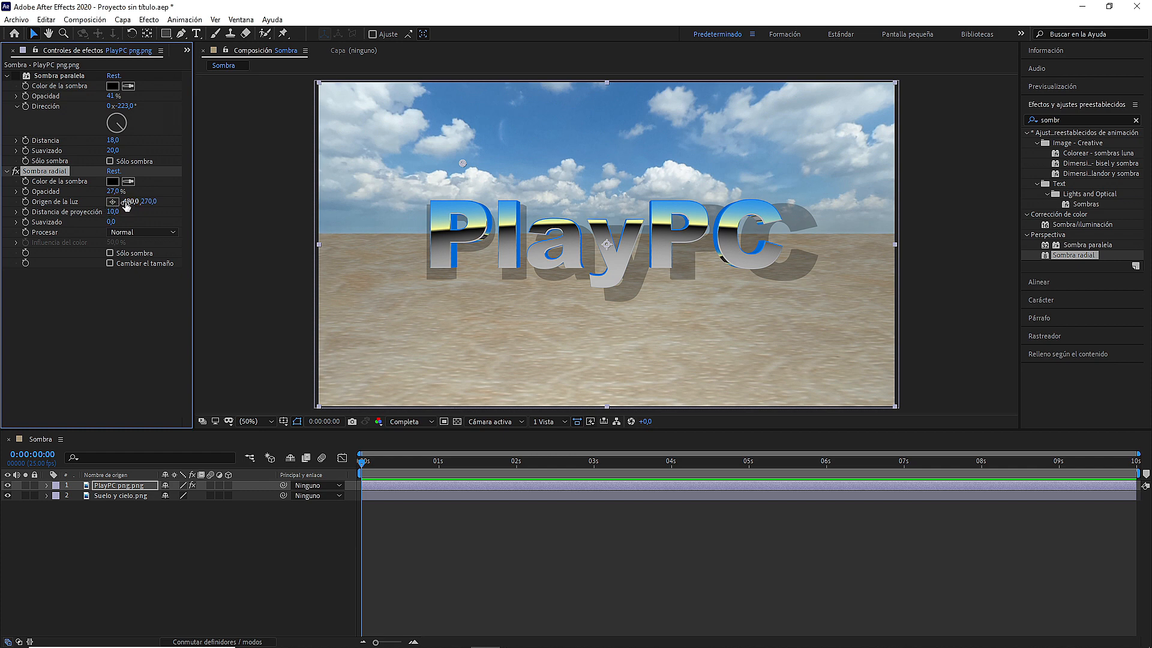
drag(126, 206, 166, 180)
drag(449, 176, 545, 168)
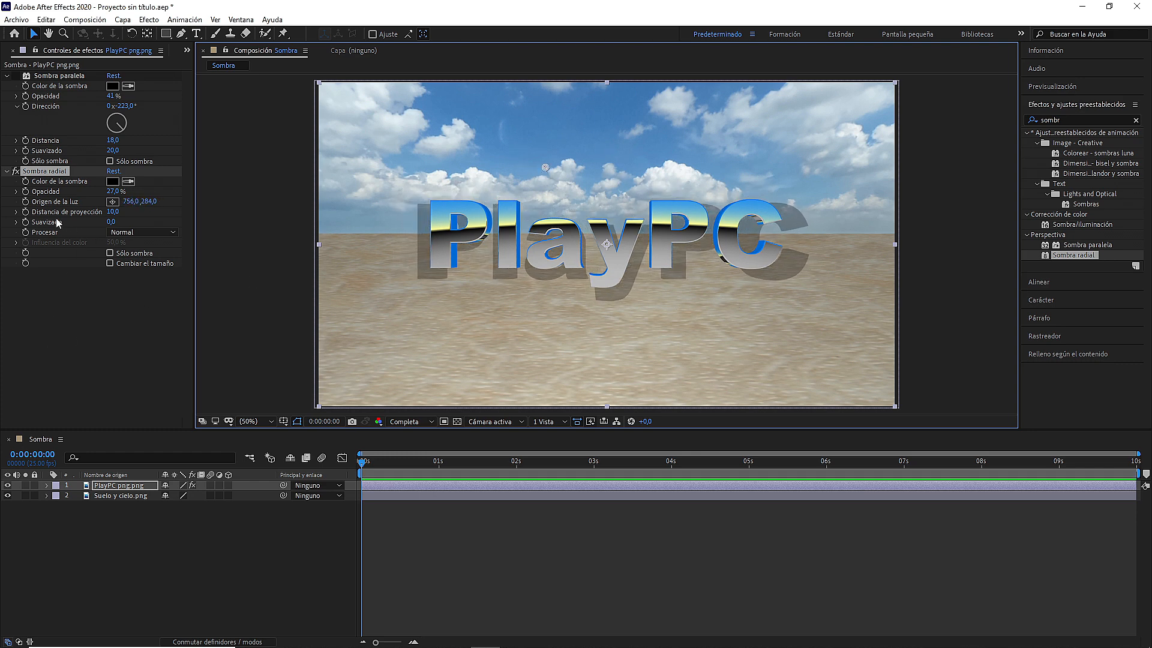
- Set the radial shadow's projection distance to 21.6, softness to 13.2 and rendering to Borde del cristal, and briefly preview the shadow alone
drag(112, 211, 164, 240)
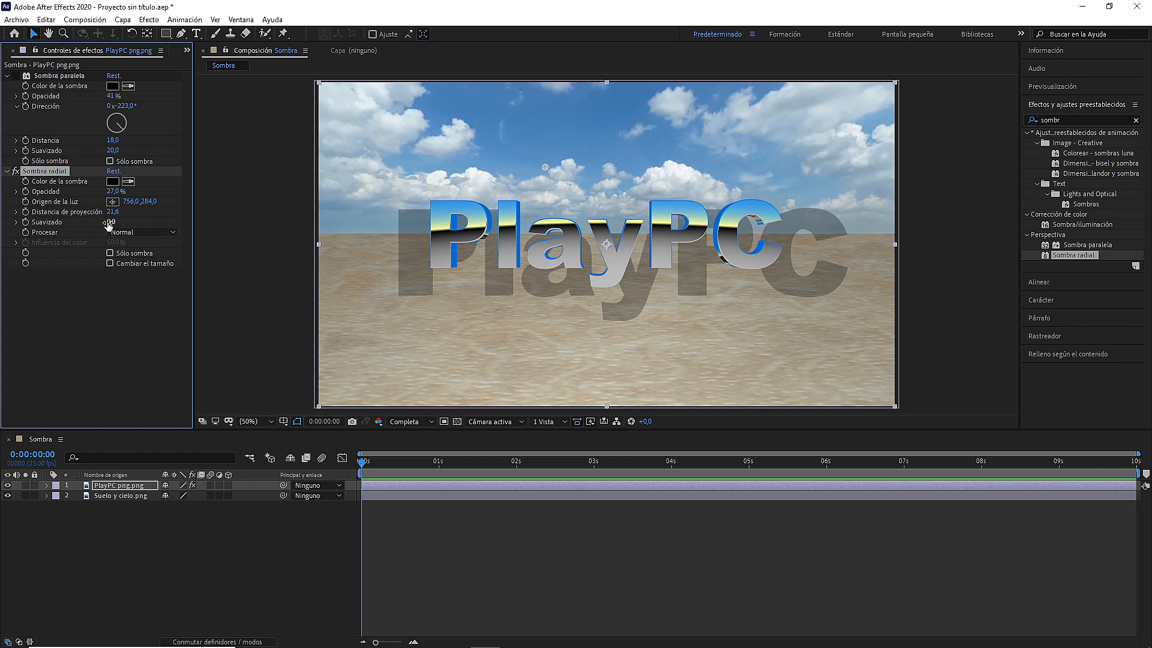
drag(111, 222, 150, 234)
click(161, 232)
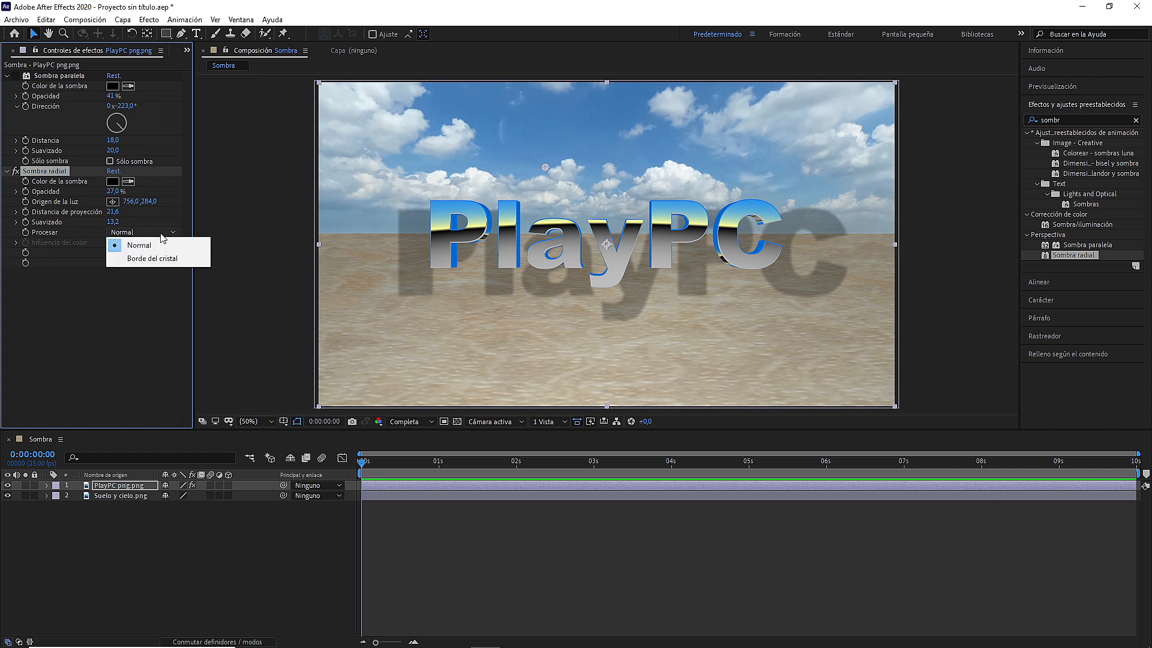
click(138, 259)
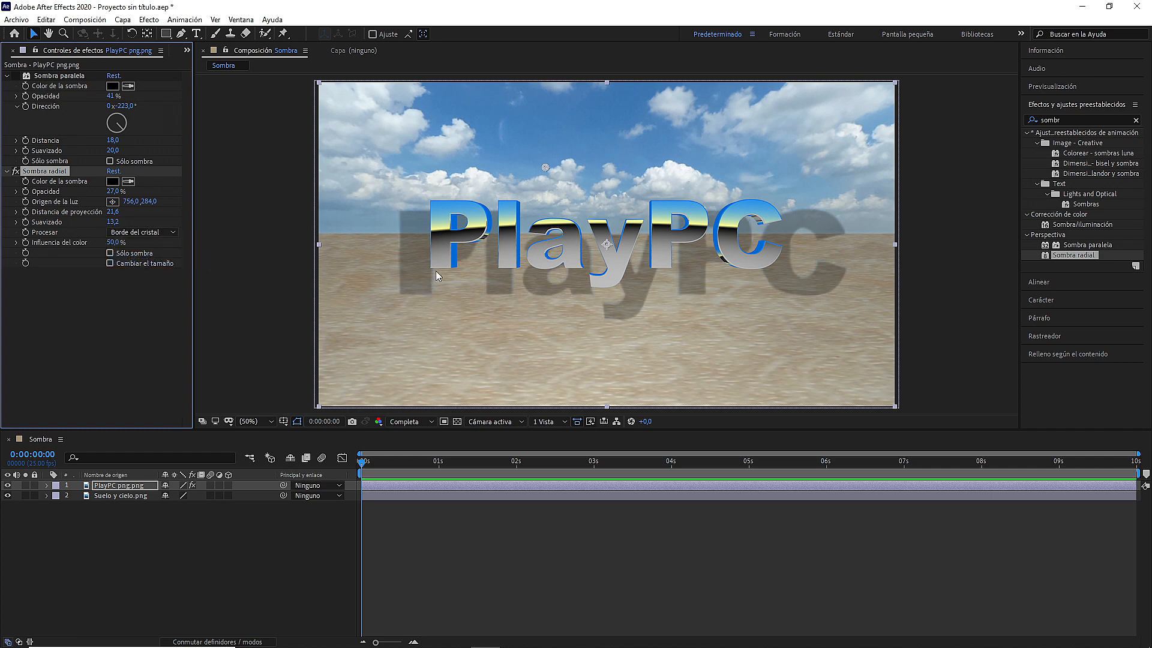
click(109, 252)
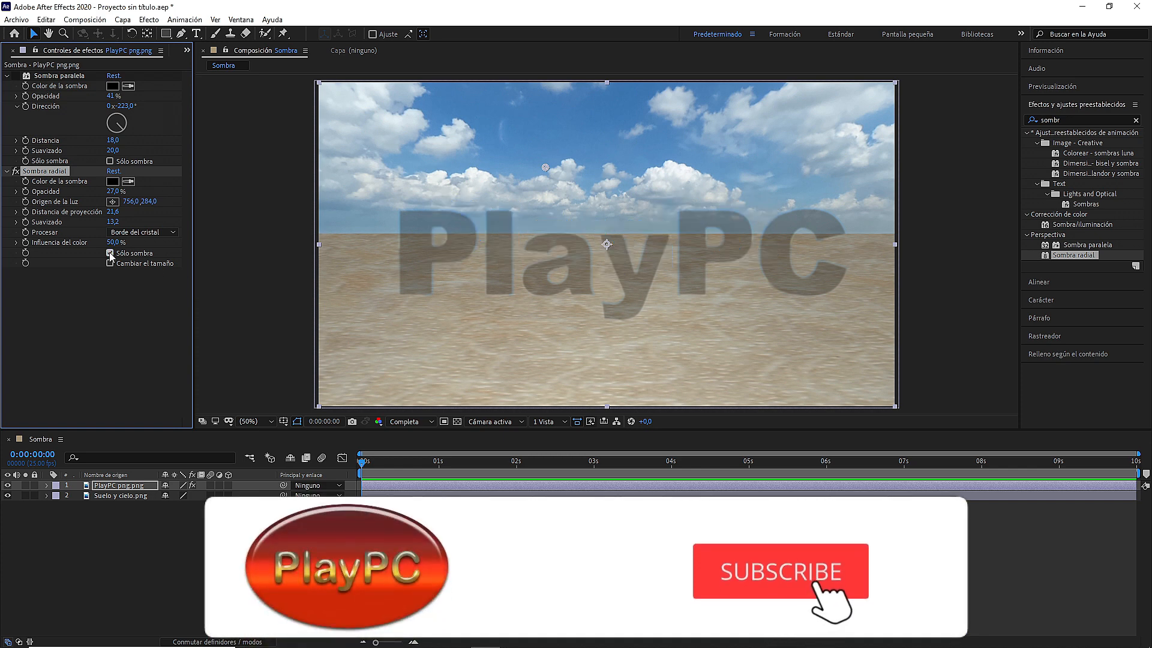
click(109, 253)
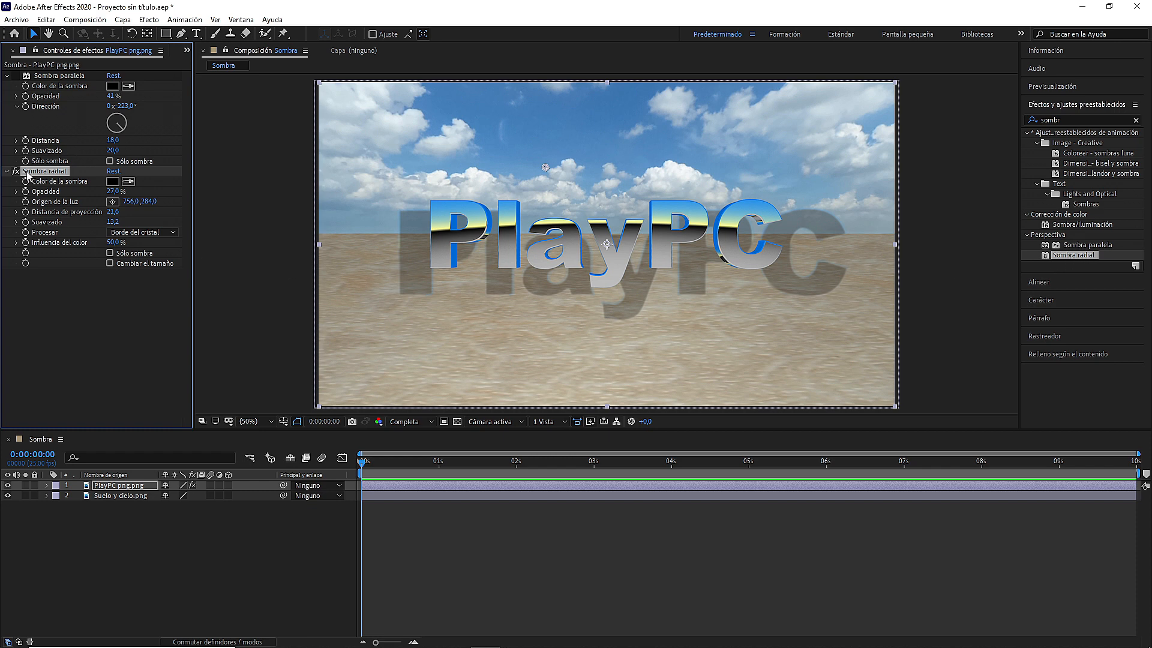
- Delete the Sombra radial and Sombra paralela effects from the logo layer
key(Delete)
click(41, 75)
key(Delete)
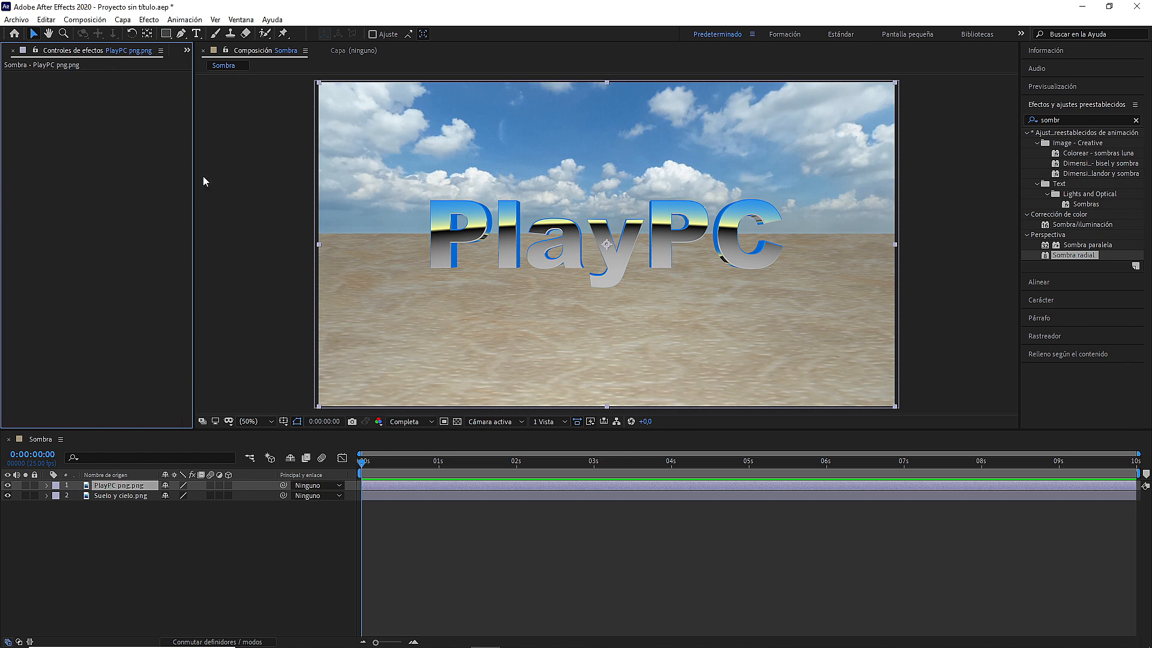
- Duplicate the PlayPC logo layer and make the lower copy a 3D layer
click(112, 488)
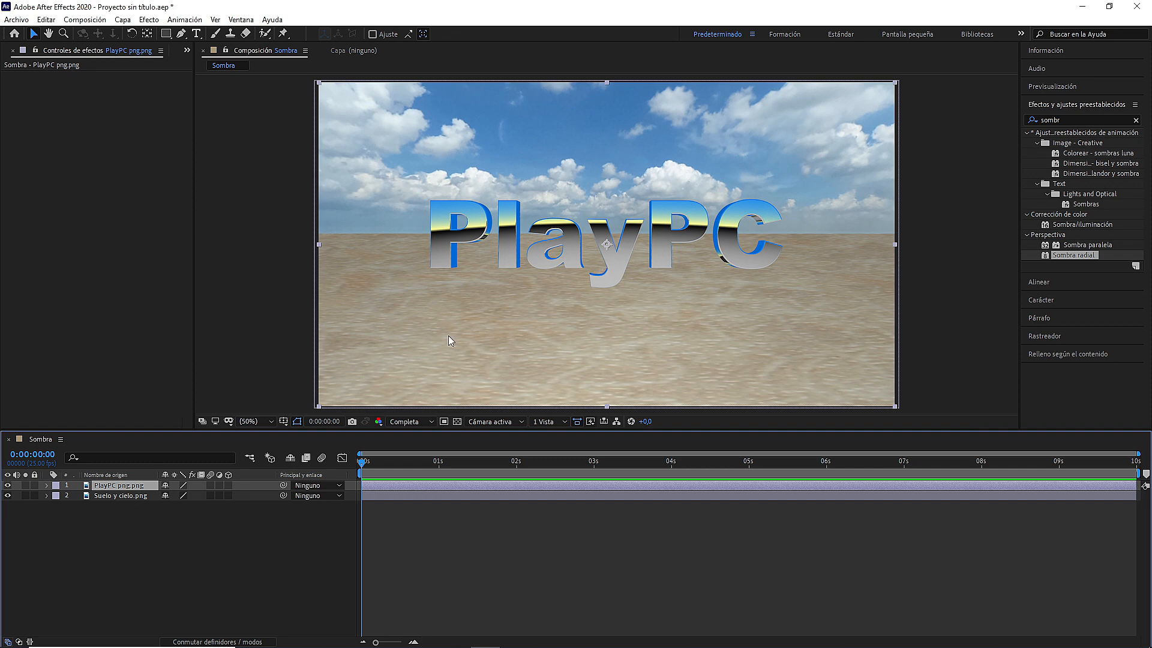
key(ctrl+d)
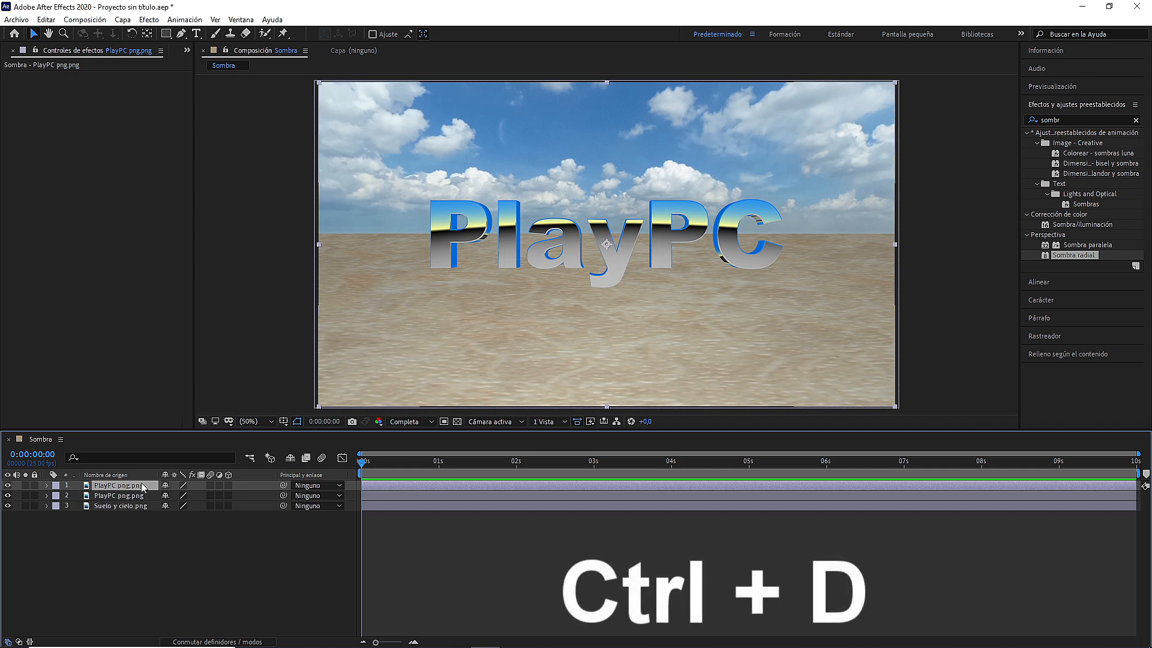
click(114, 496)
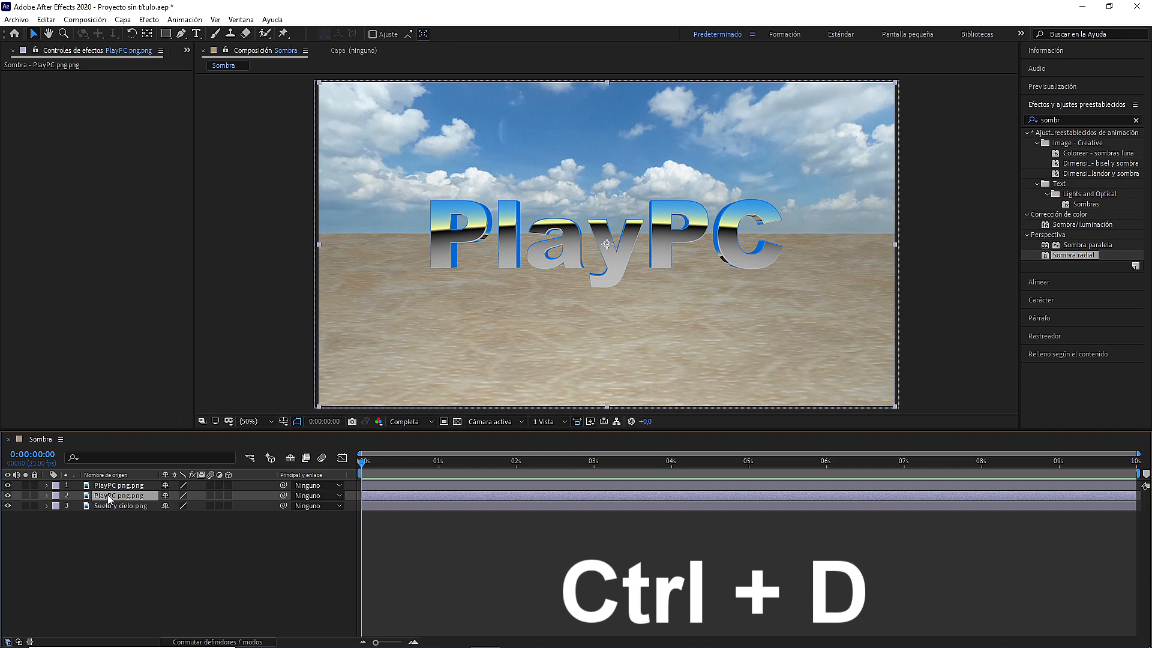
click(229, 496)
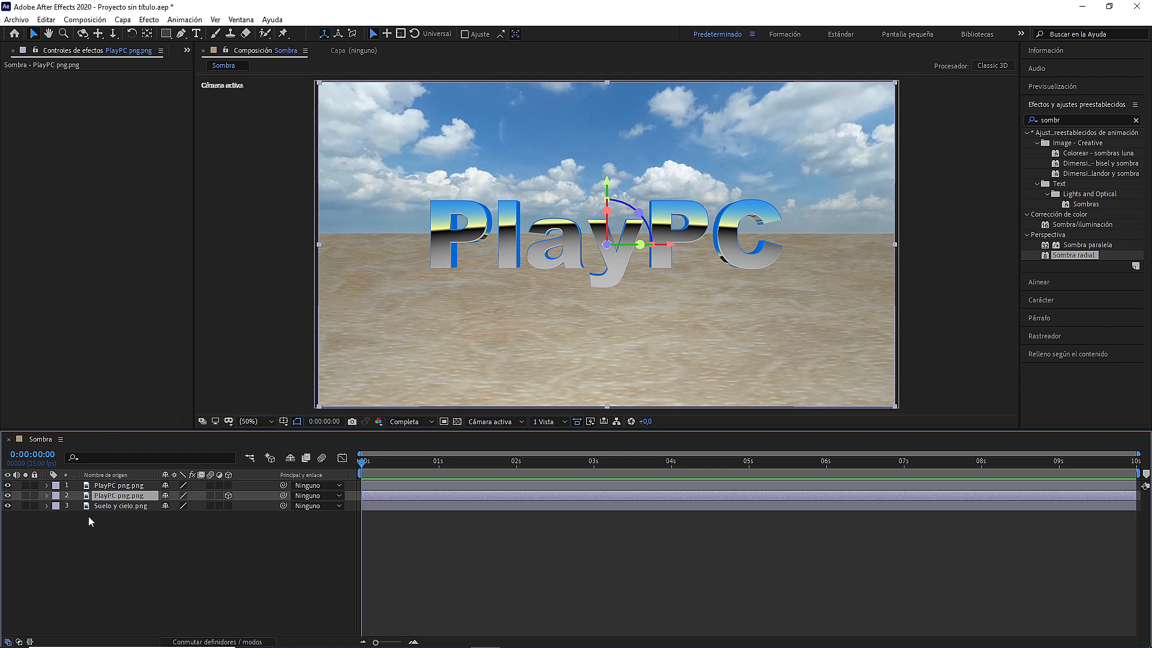
- Set the X rotation of the lower logo copy to -77° so that it tilts towards the ground
click(45, 493)
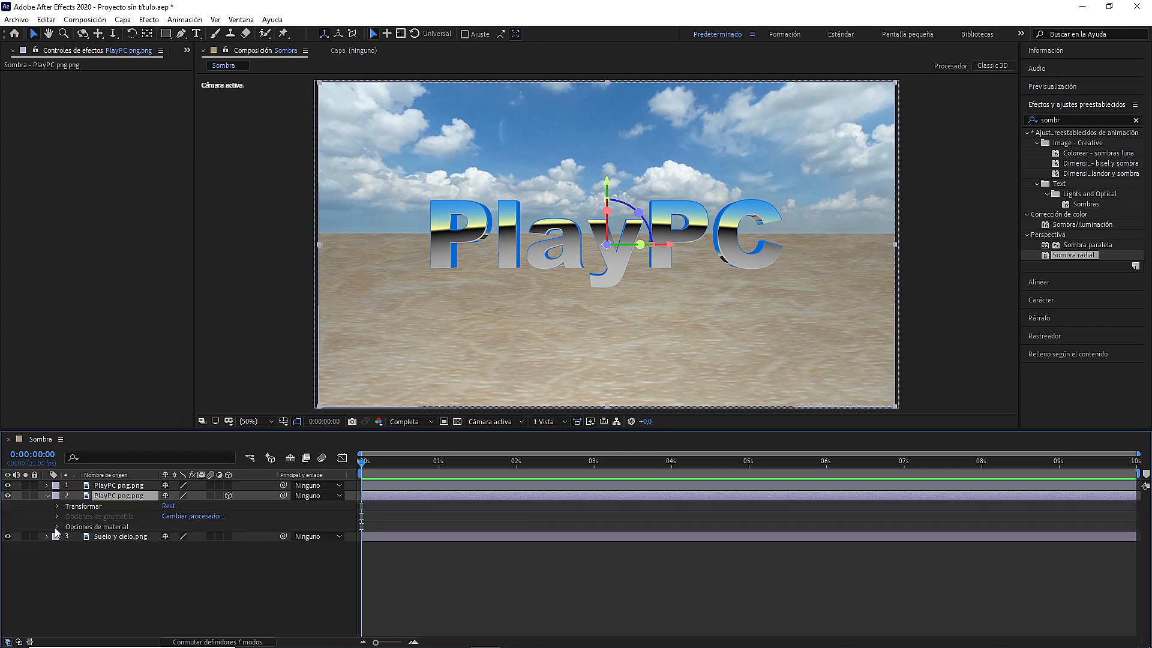
click(57, 506)
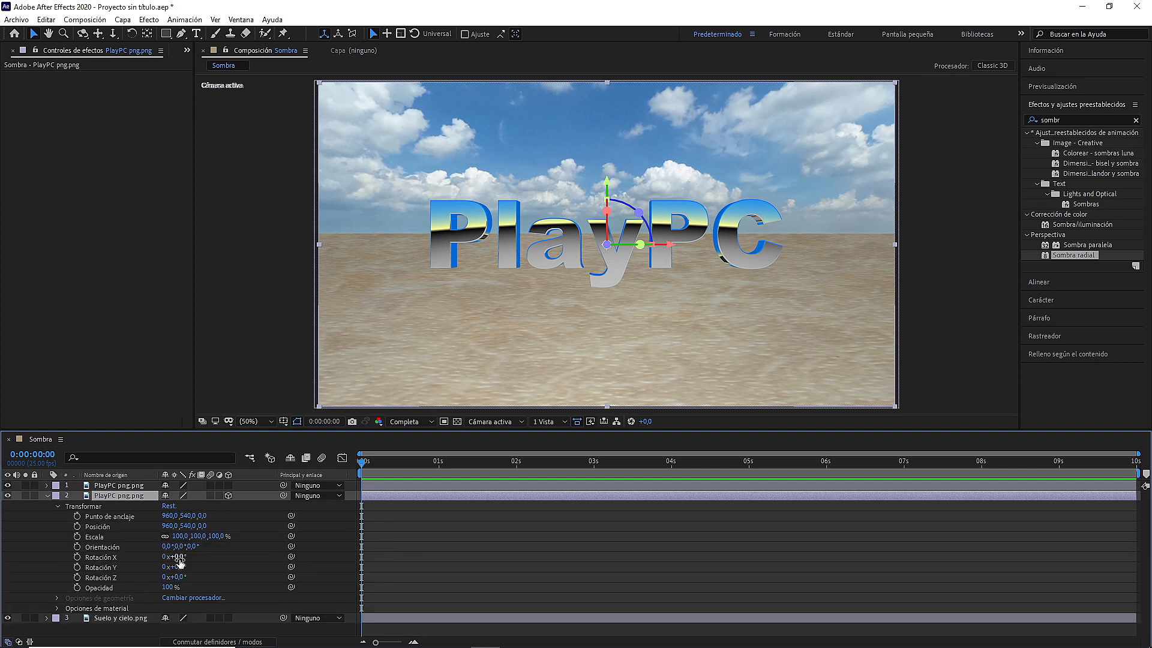
drag(179, 563, 142, 569)
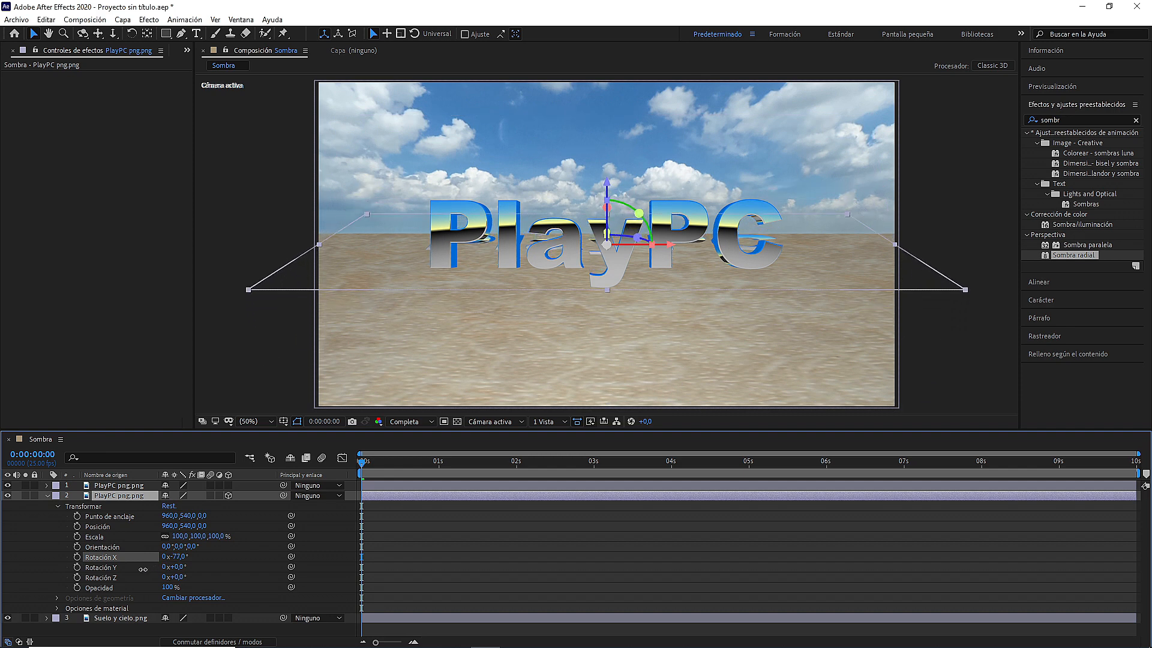
- Move the tilted lower logo copy down to about 962, 602.4, 14.4 and set its scale to 99%
click(98, 526)
mouse_move(607, 240)
mouse_down()
mouse_move(596, 267)
mouse_move(608, 260)
mouse_up()
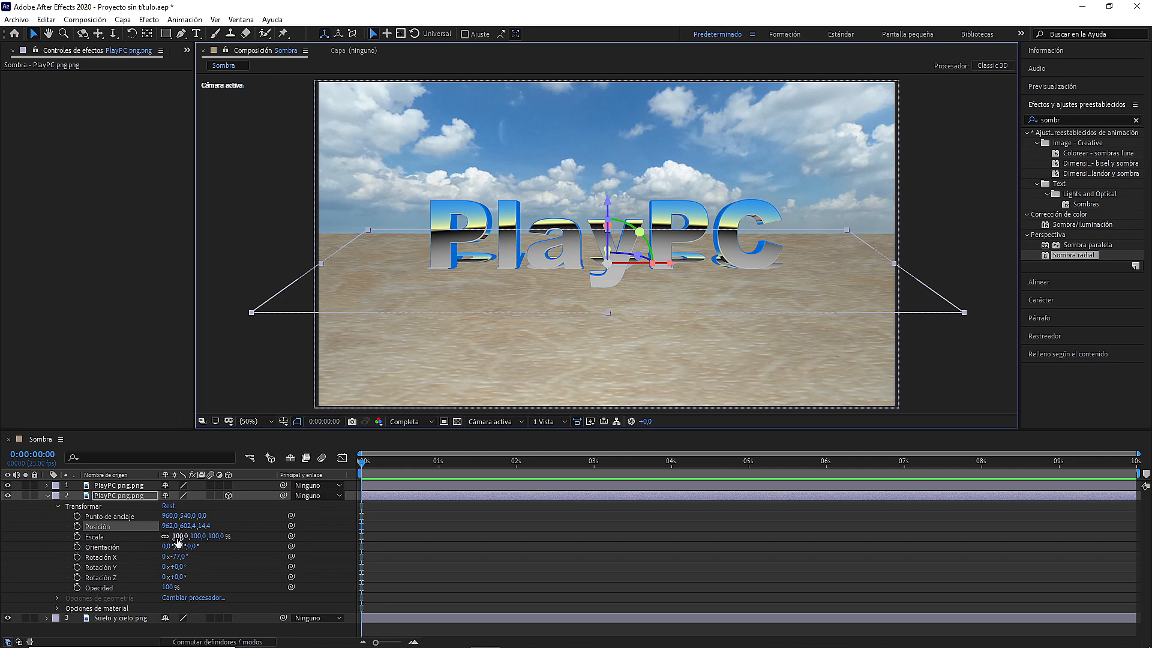
drag(176, 538, 190, 546)
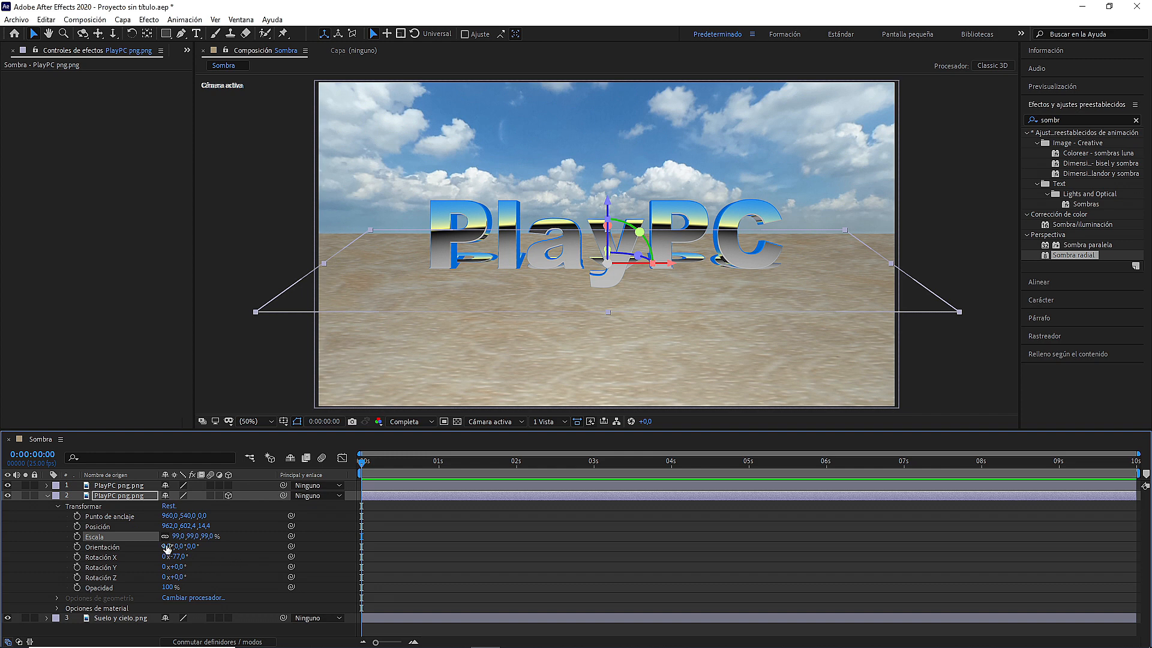
click(46, 496)
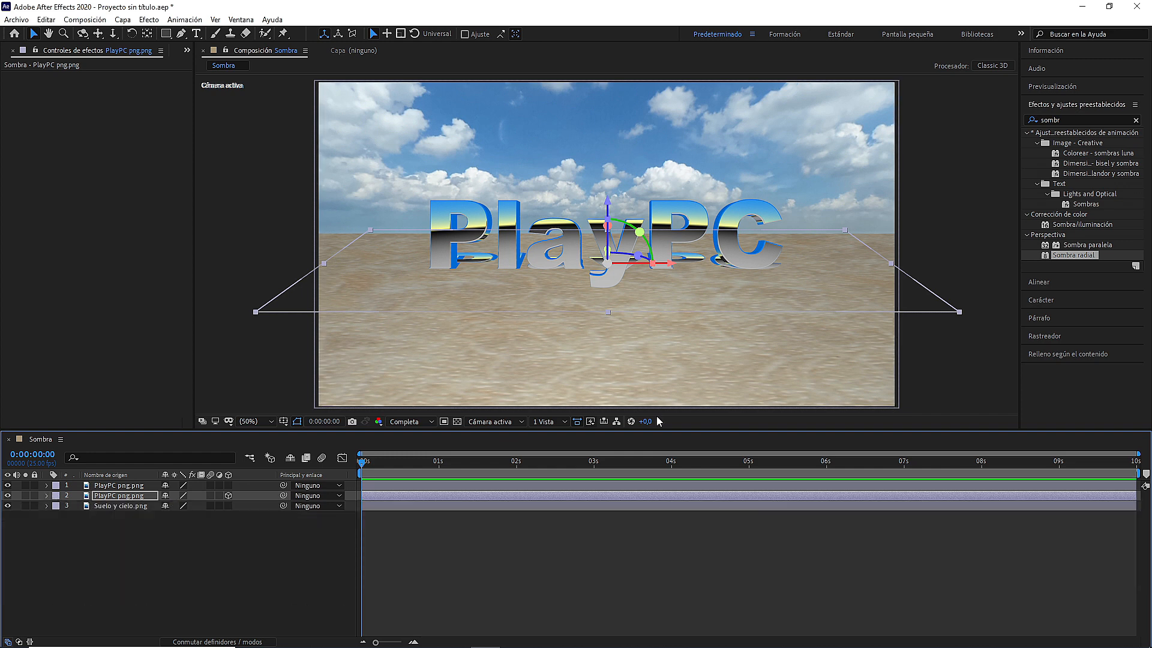
- Apply the Sombra paralela effect to the tilted lower logo copy and make it render only the shadow
click(1078, 246)
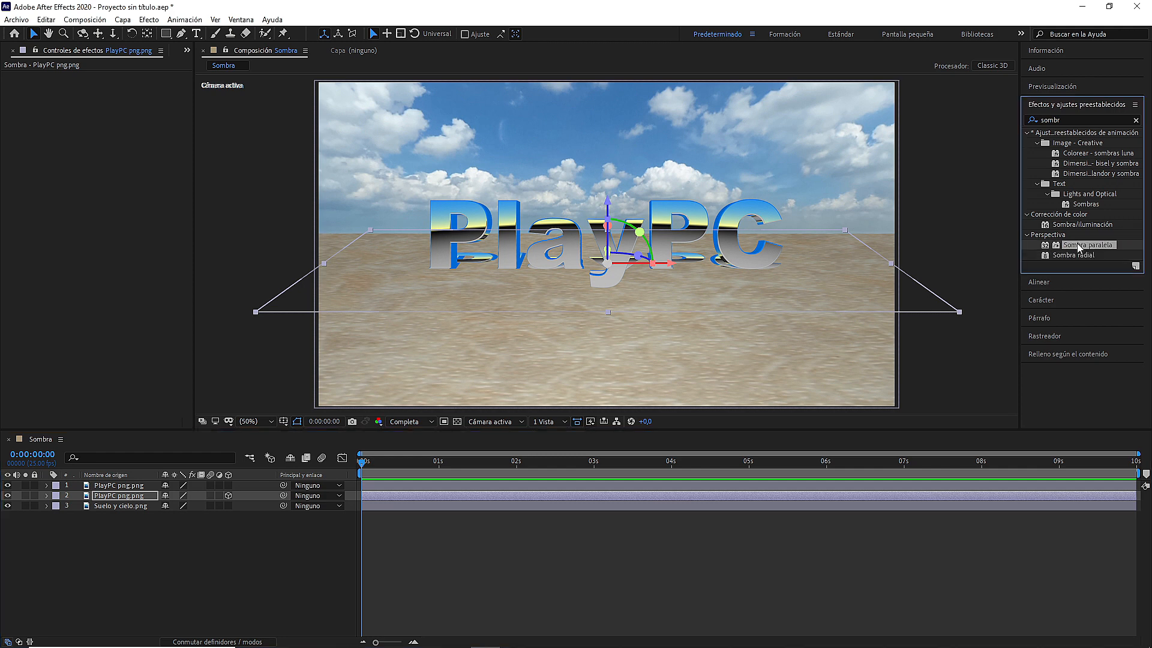
drag(1078, 246, 119, 502)
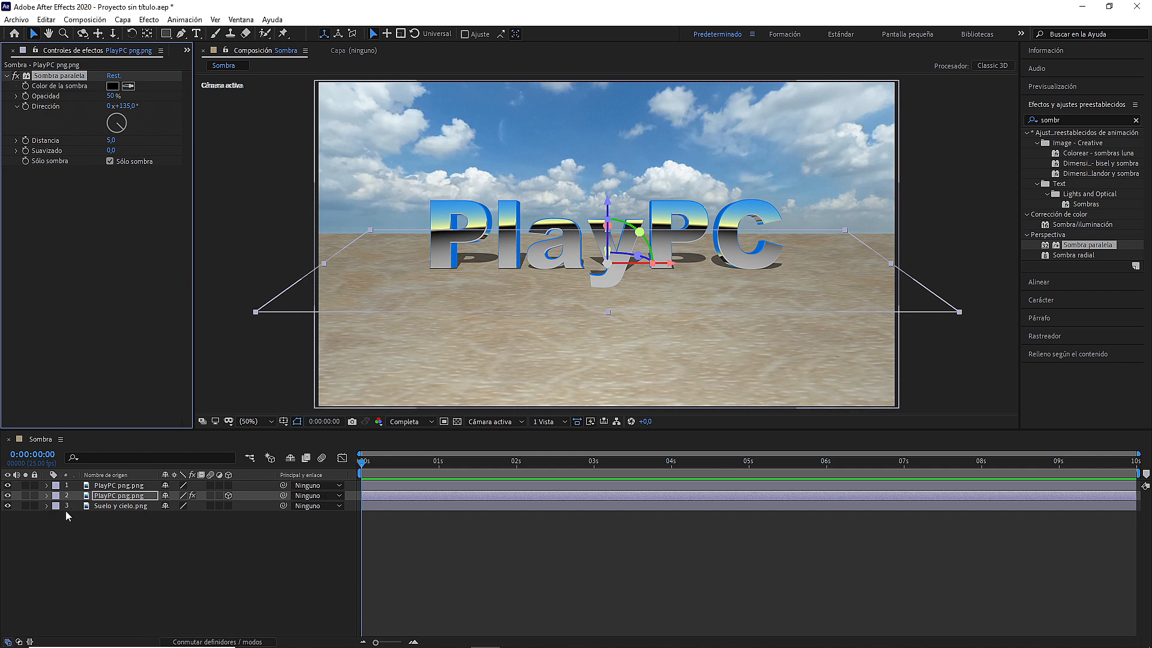
- Hide the ground-and-sky layer, import the Lluvia video and place it beneath all the other layers
click(7, 506)
click(27, 13)
mouse_move(223, 180)
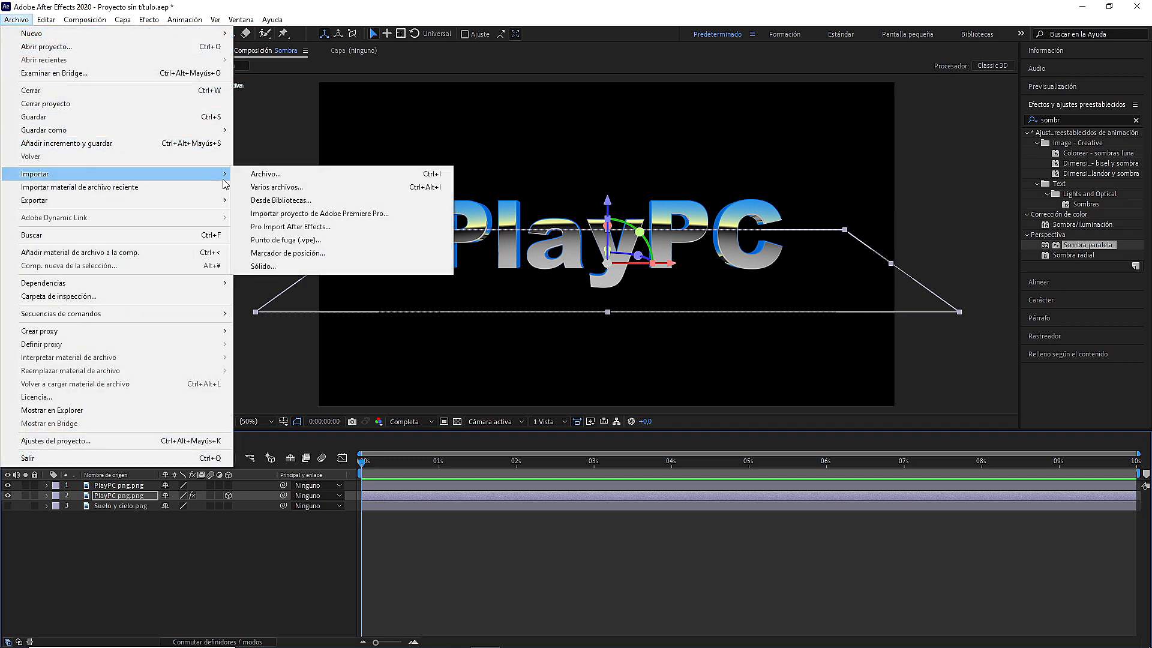
click(264, 174)
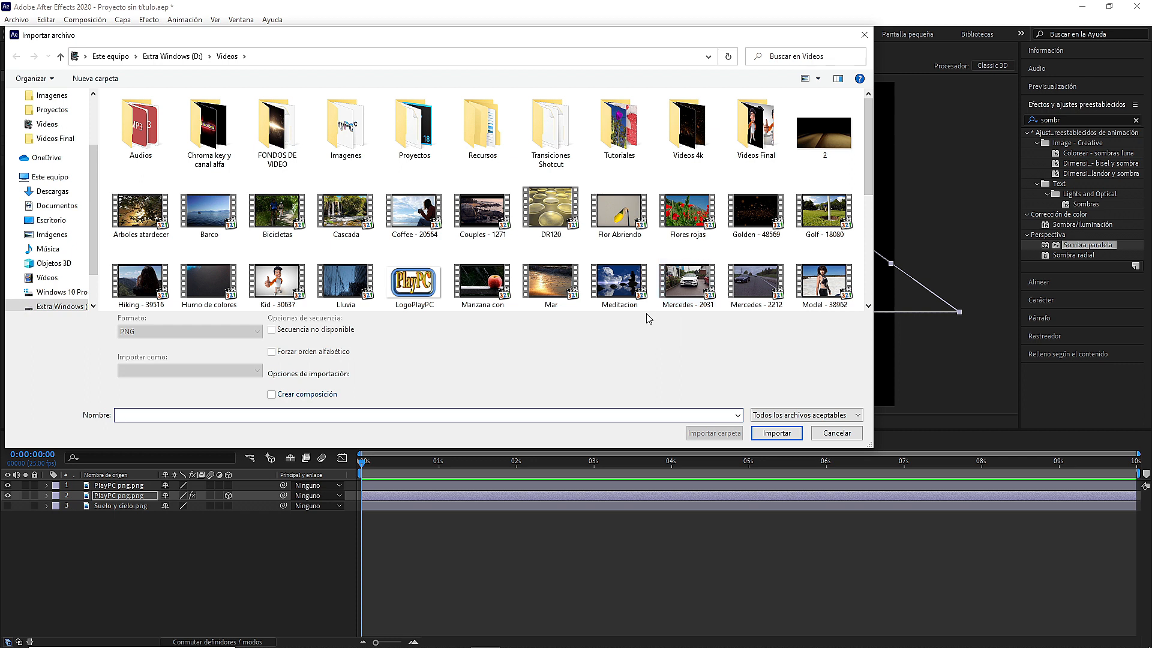
double_click(351, 289)
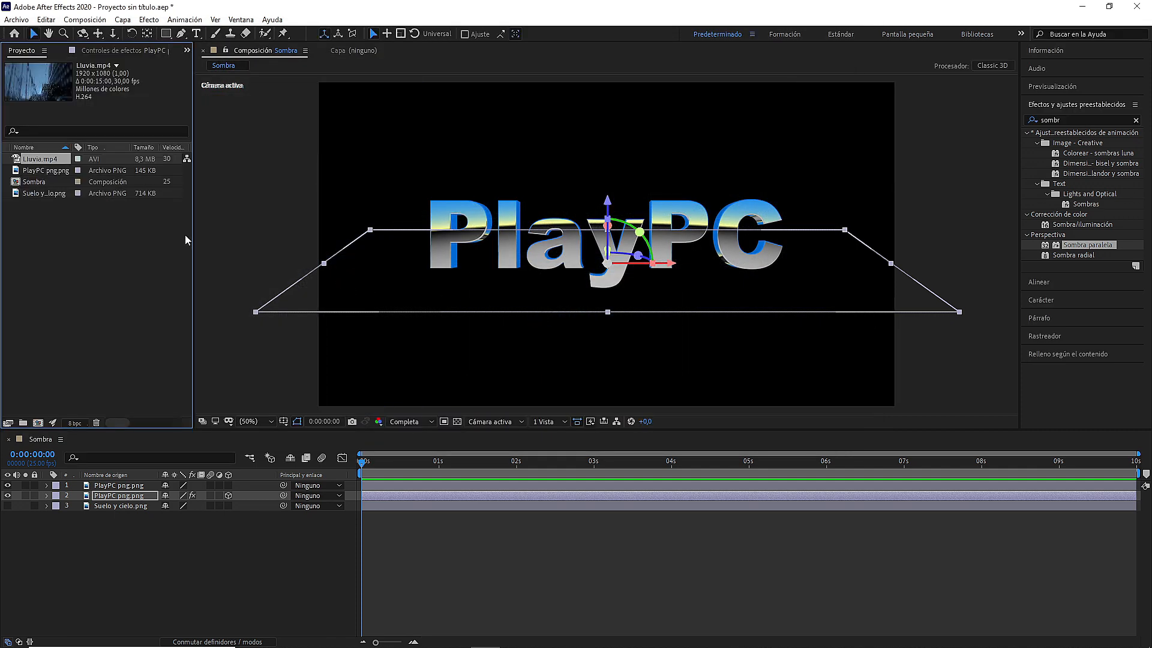
drag(38, 160, 95, 523)
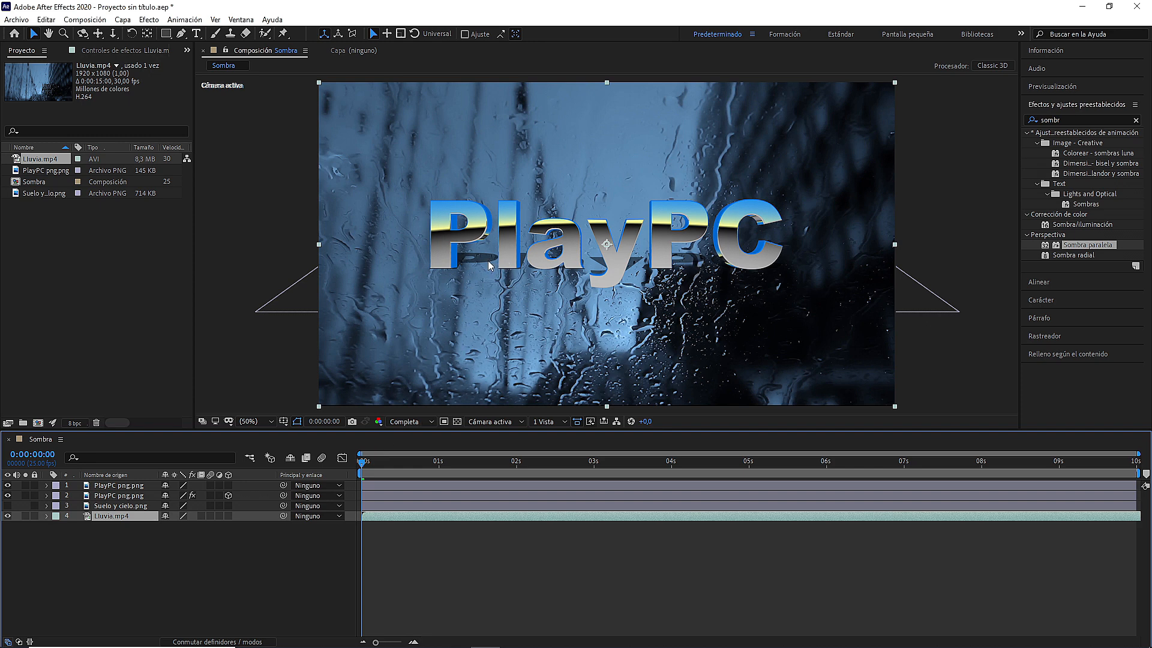
- Hide the tilted logo copy and apply Sombra paralela to the upper logo with direction 66° and distance 22
click(7, 496)
click(117, 485)
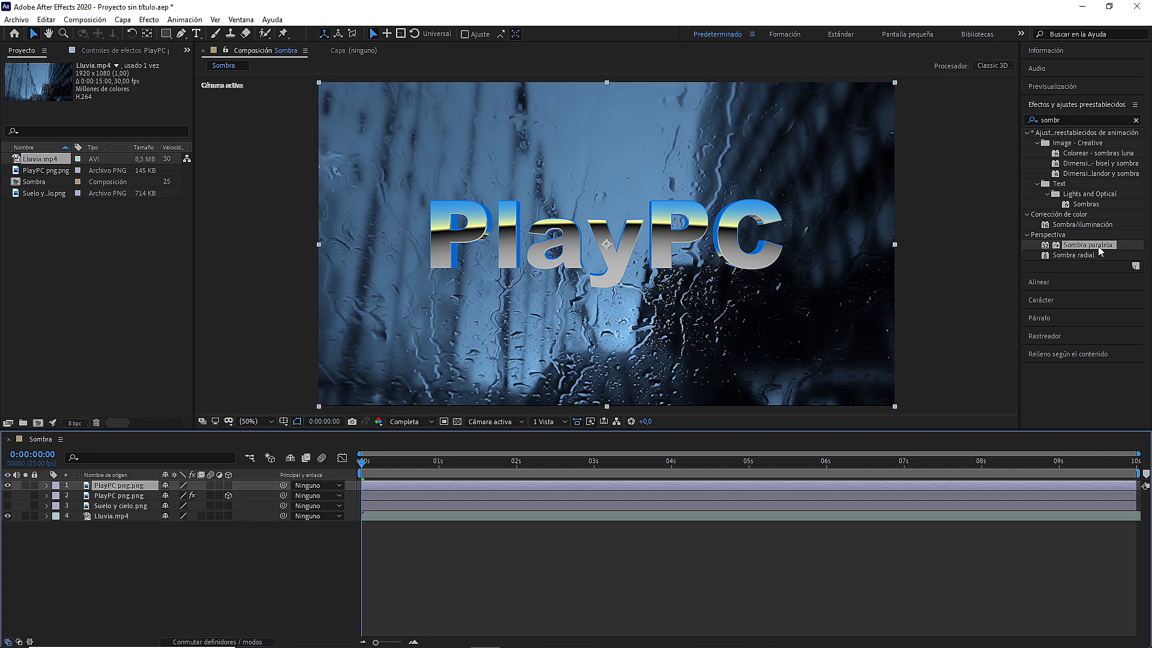
drag(1084, 246, 133, 486)
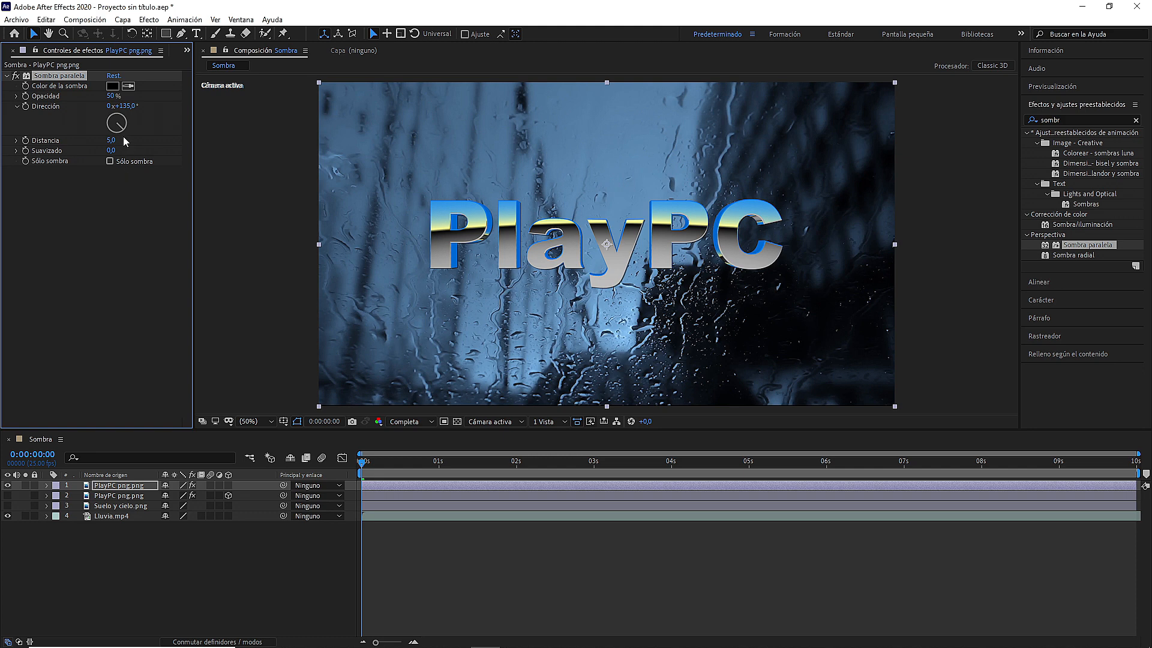
drag(110, 139, 156, 106)
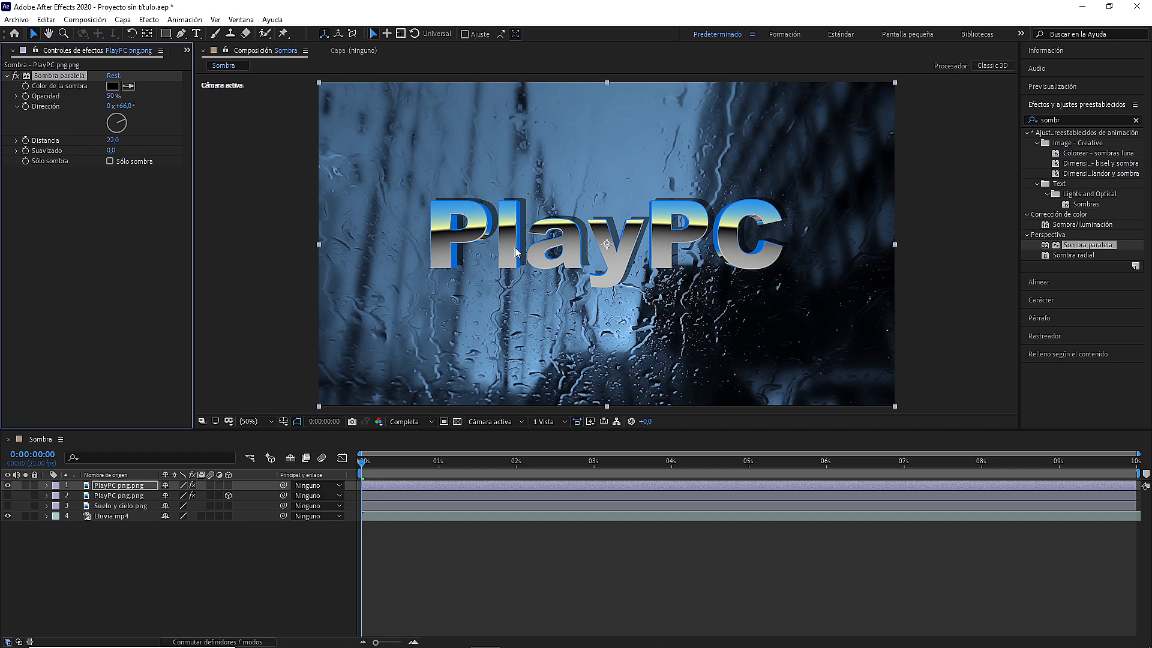
- Restore the ground-and-sky background with both logo layers visible, and disable the Sombra paralela effect on the upper logo
click(7, 485)
click(8, 506)
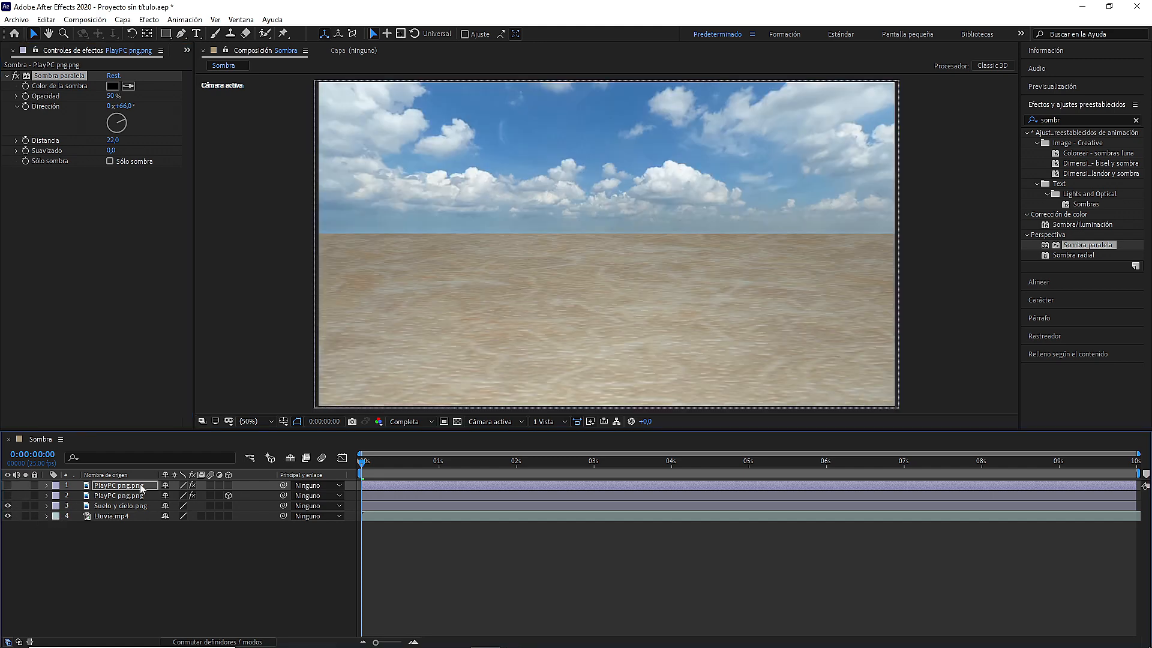
click(8, 496)
click(8, 486)
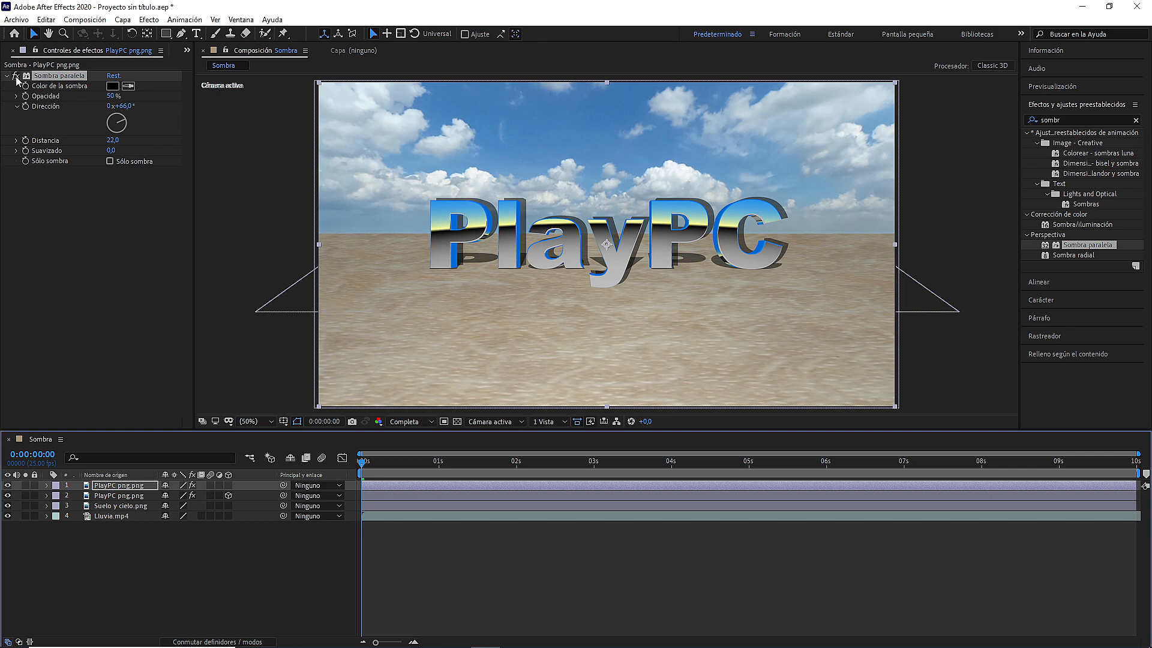
click(17, 79)
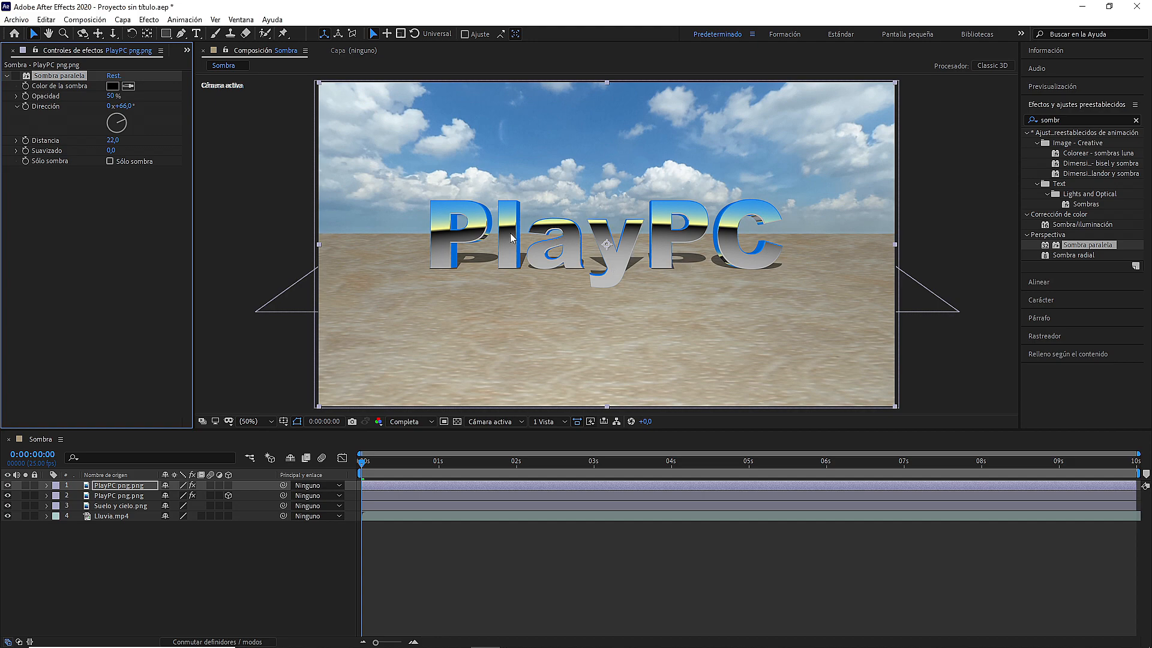
- Import Dbu_3_10.mov from the Chroma key y canal alfa folder, interpreting its alpha as Recto - Sin máscara
click(13, 20)
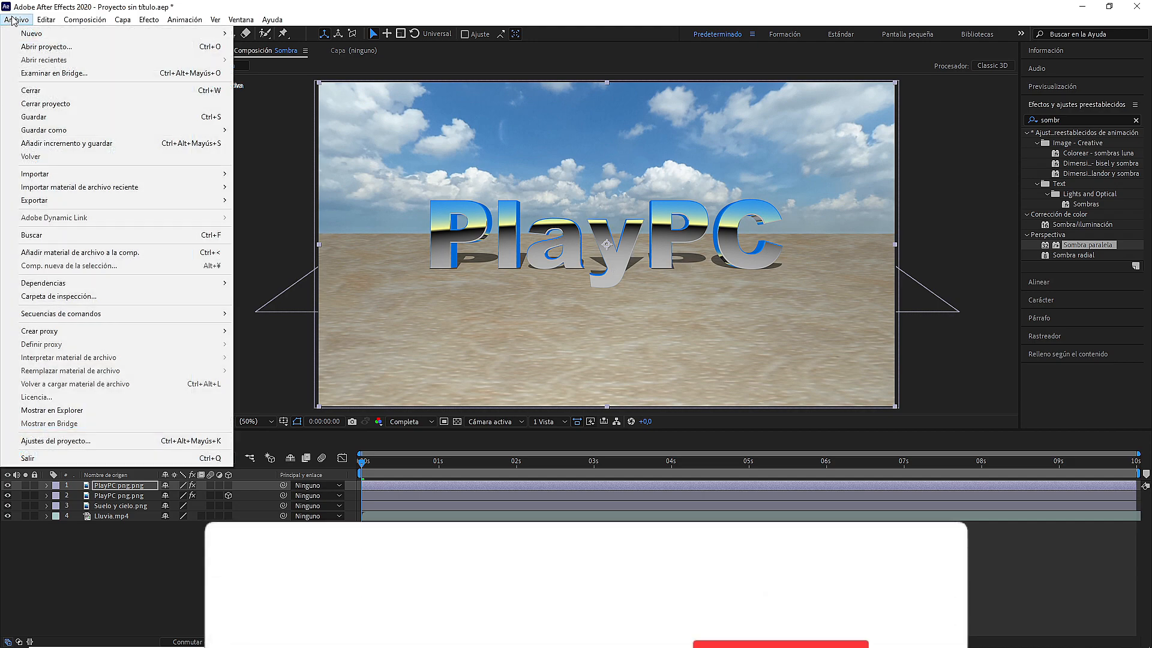
mouse_move(86, 174)
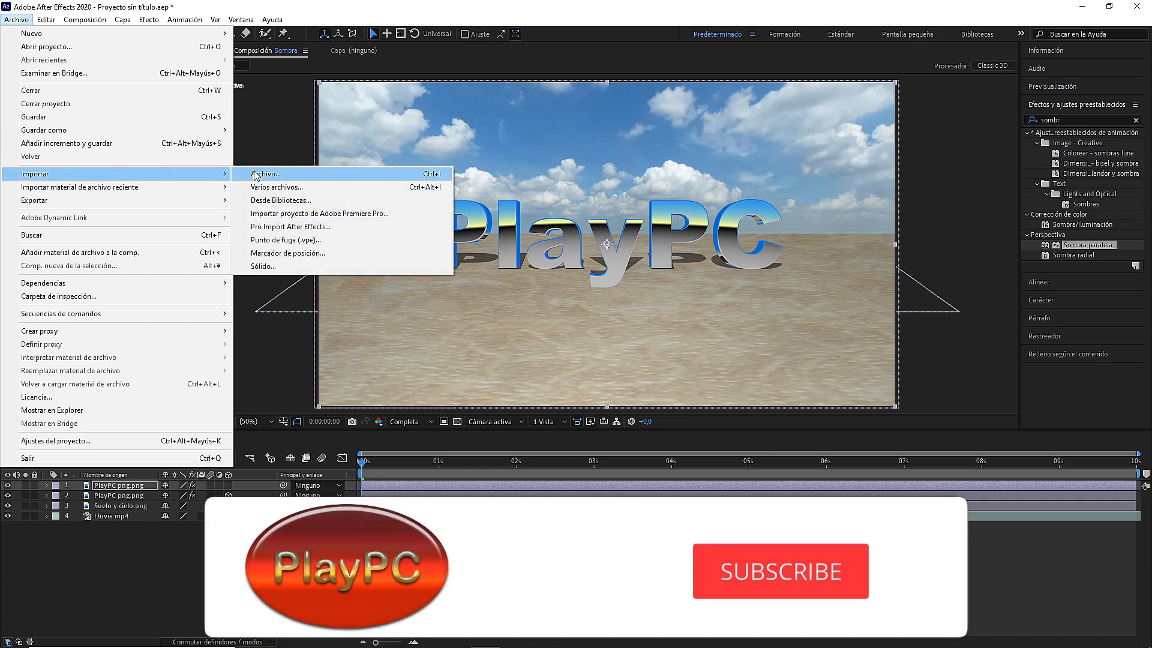
click(258, 174)
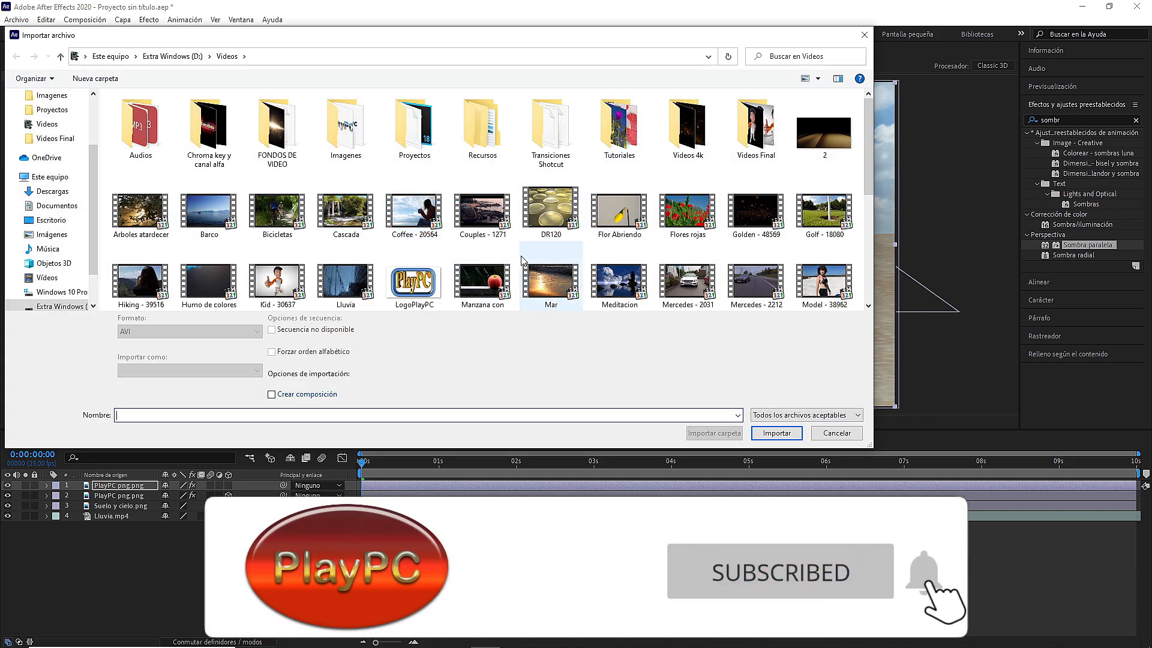
double_click(209, 129)
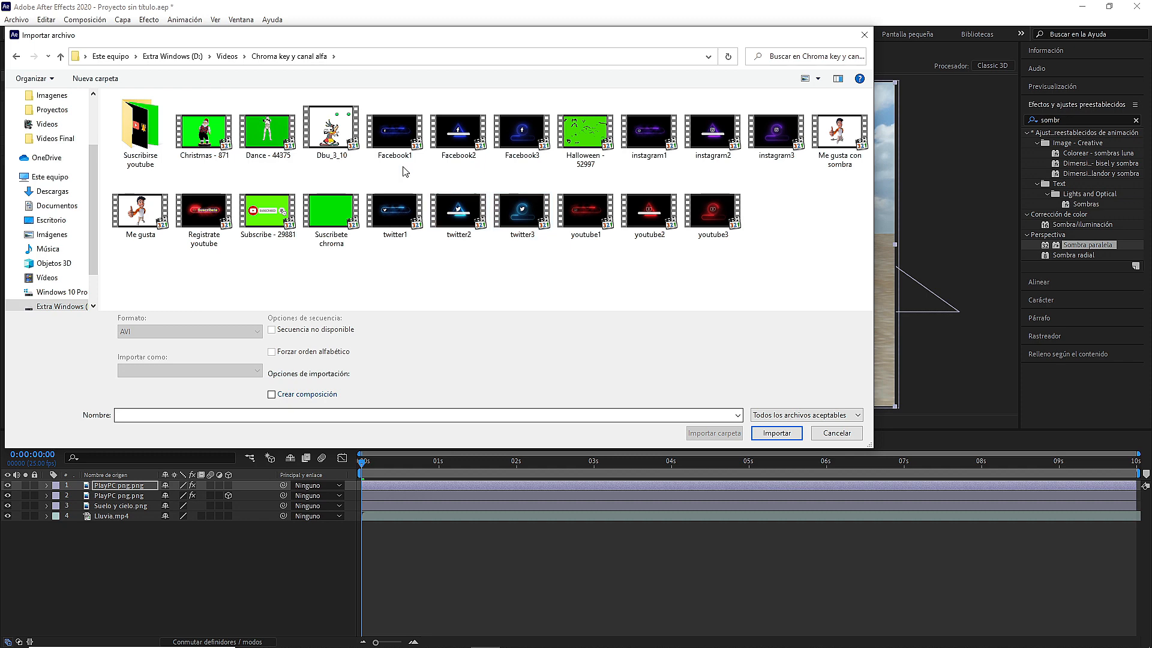
double_click(339, 144)
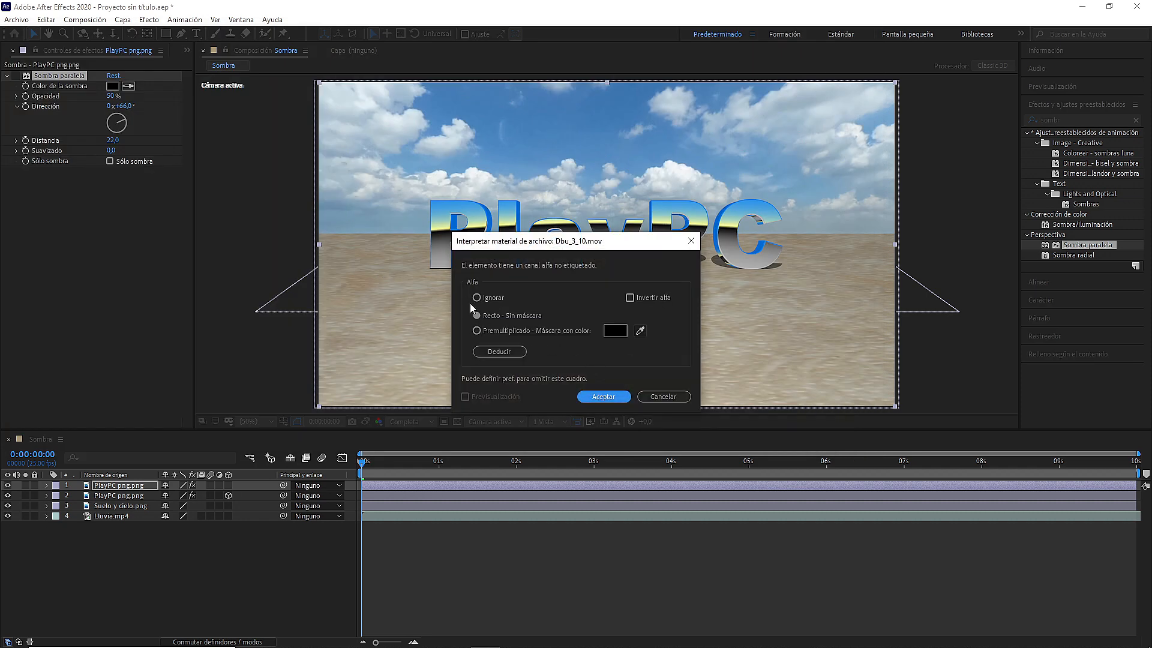
click(616, 397)
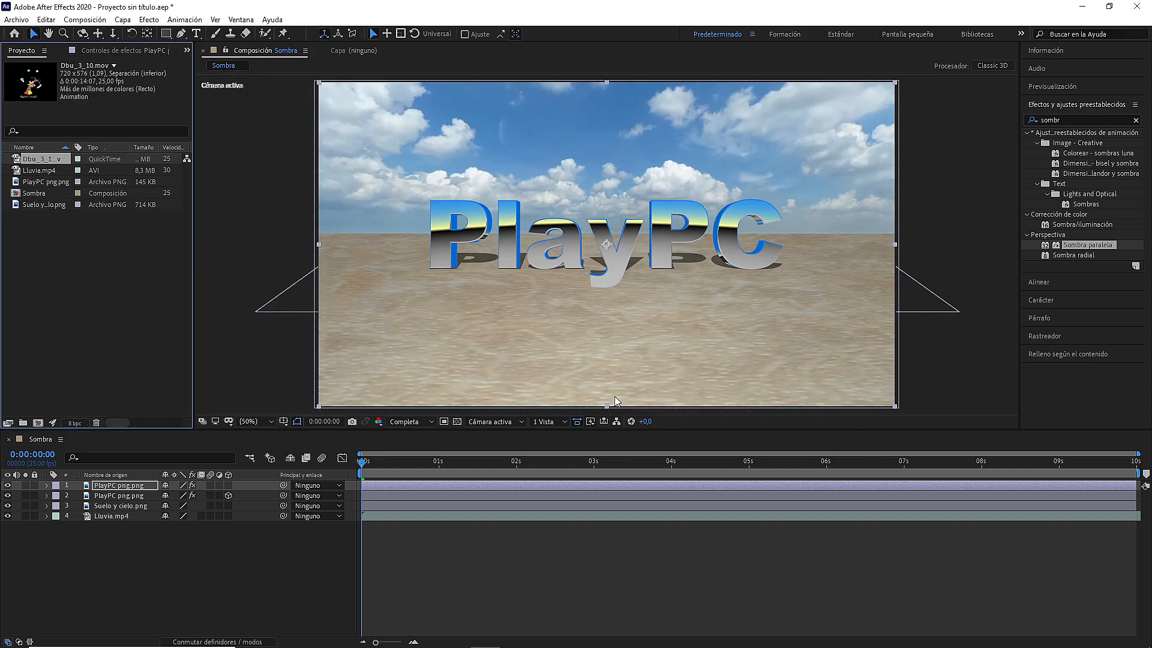
- Add the Dbu_3_10.mov clip above all layers, move the juggler onto the ground below the logo's final C, and preview the animation
drag(51, 159, 117, 481)
drag(42, 157, 123, 484)
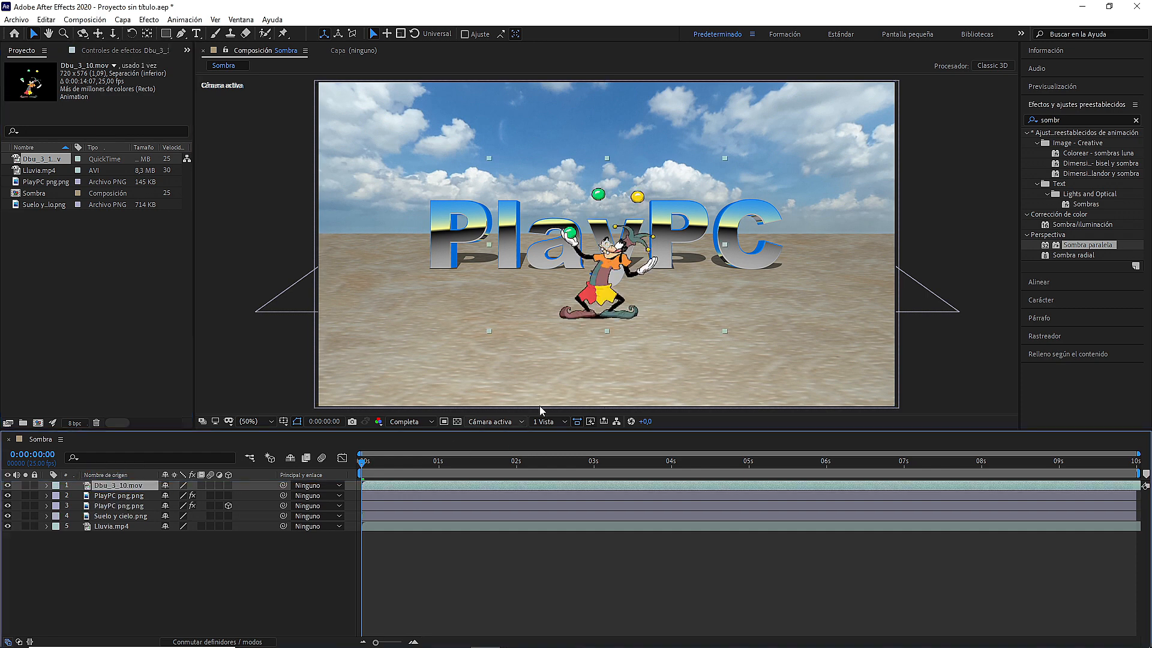
drag(612, 297, 759, 352)
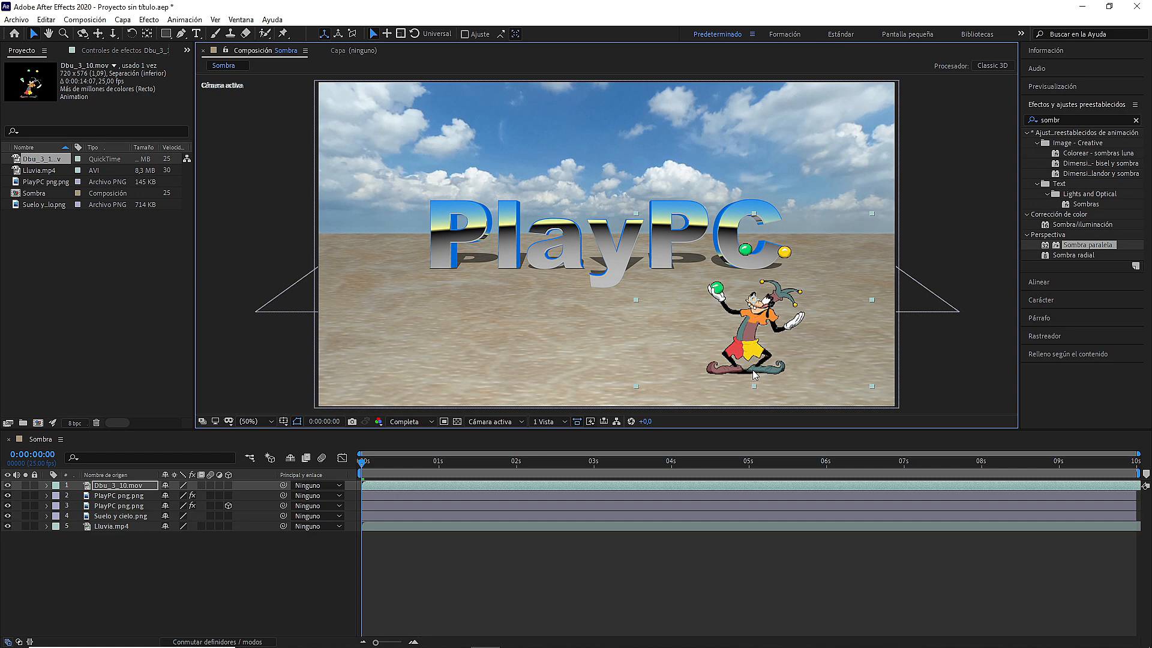
key(space)
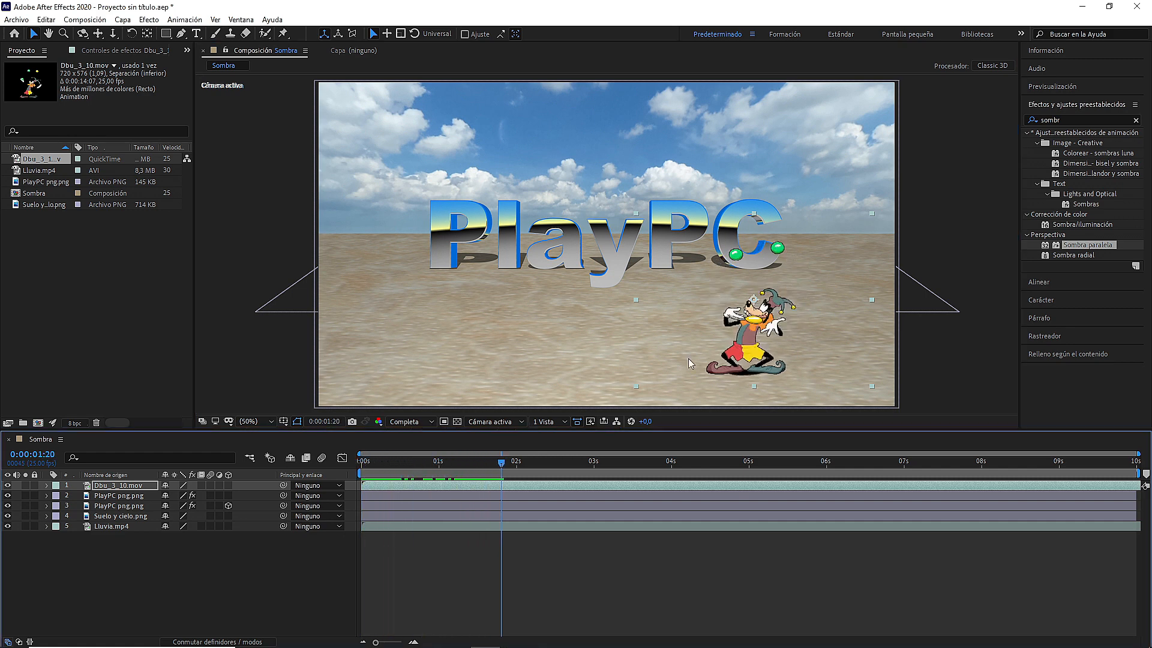
- Duplicate the juggler layer, apply Sombra paralela to the lower copy and make that copy a 3D layer
click(113, 488)
key(ctrl+d)
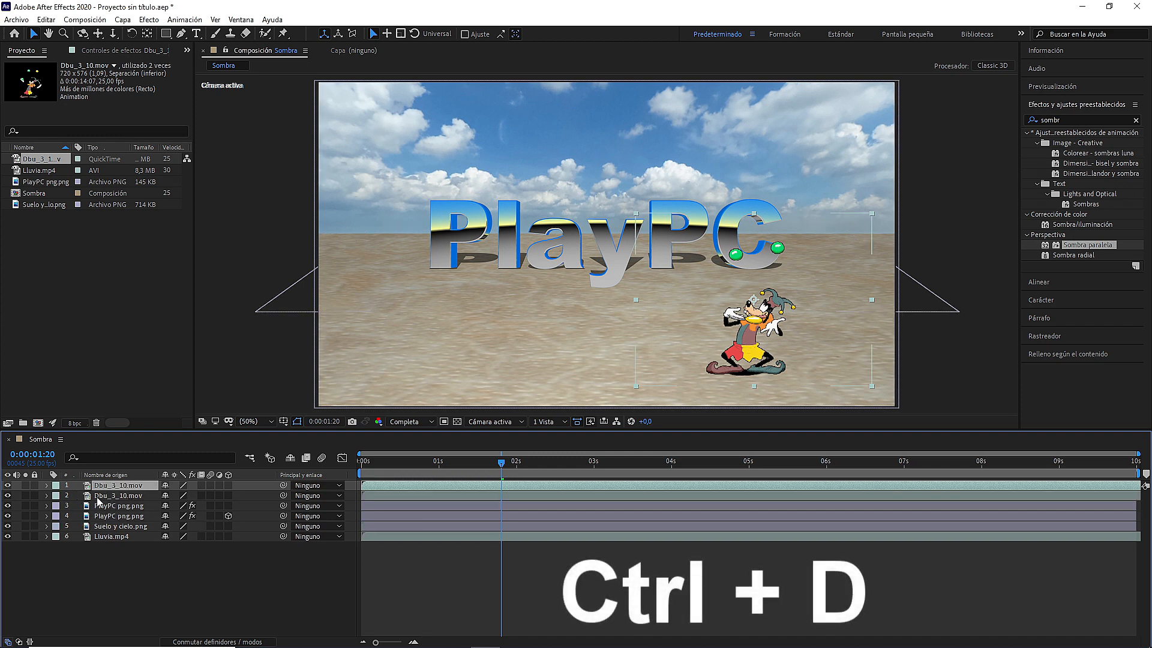
click(105, 498)
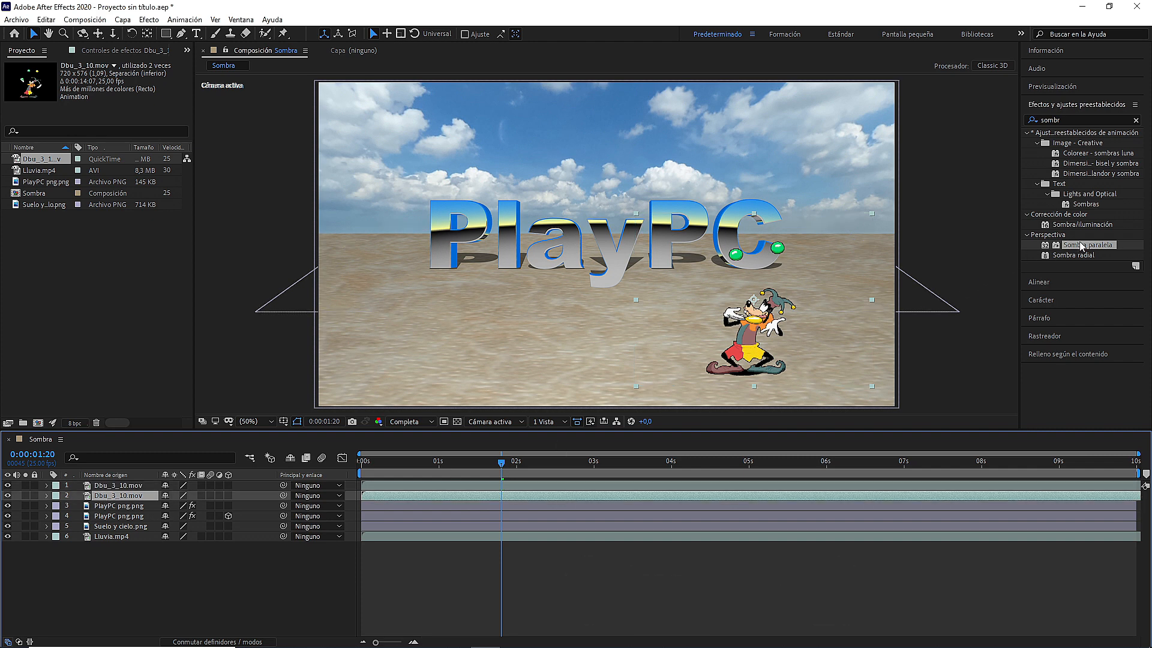
drag(1078, 249, 657, 328)
drag(197, 444, 132, 496)
click(229, 495)
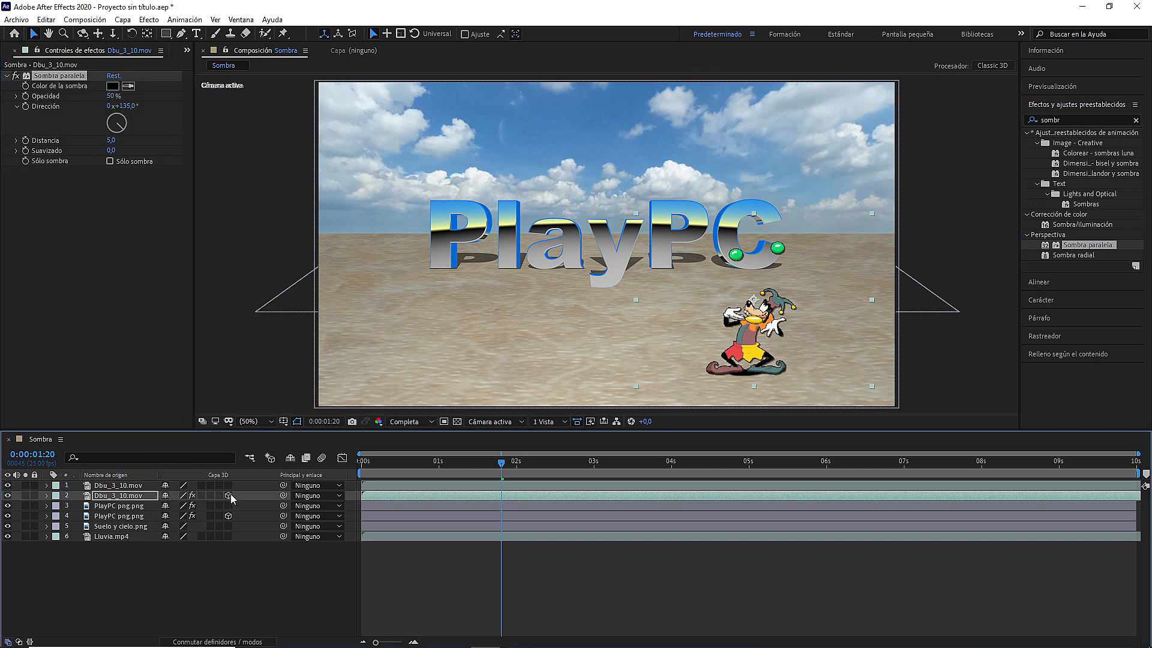
- Set the lower juggler copy's X rotation to -83° and move it down to the feet, at about 1415.1, 902.7, 21.9
click(43, 497)
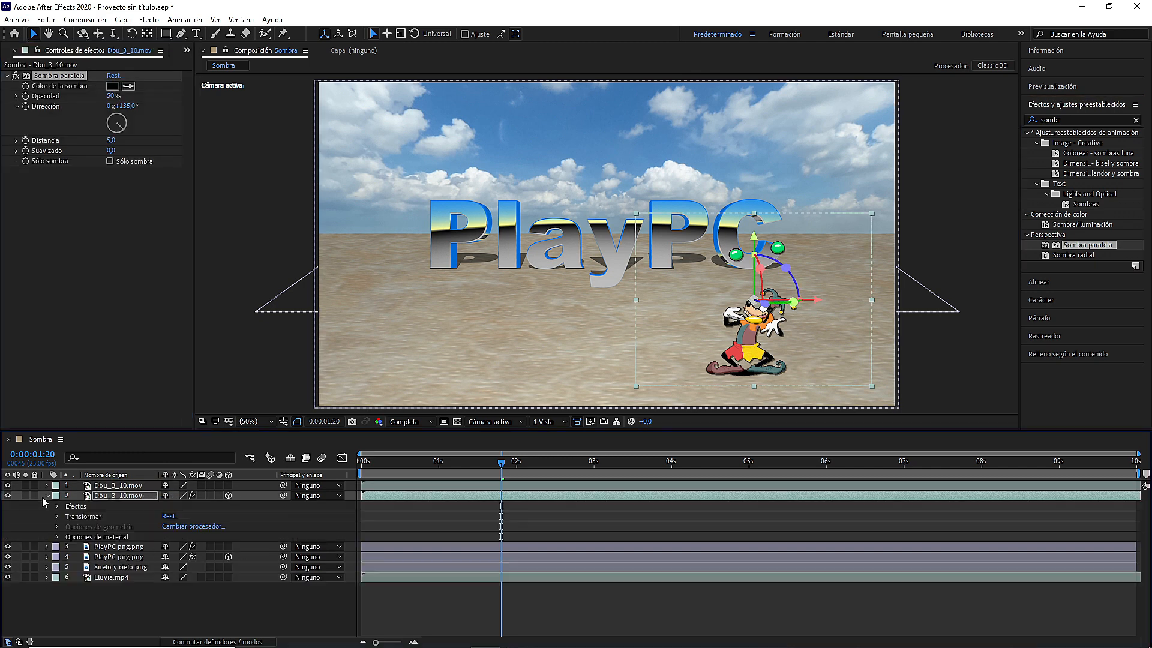
click(57, 516)
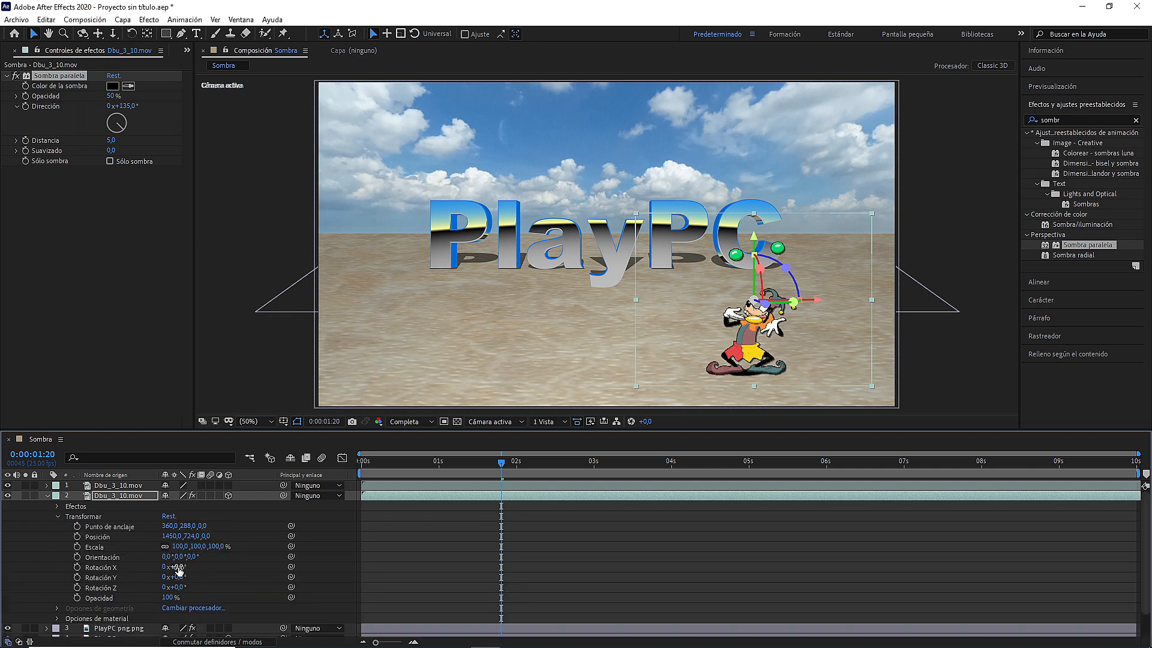
drag(176, 566, 138, 580)
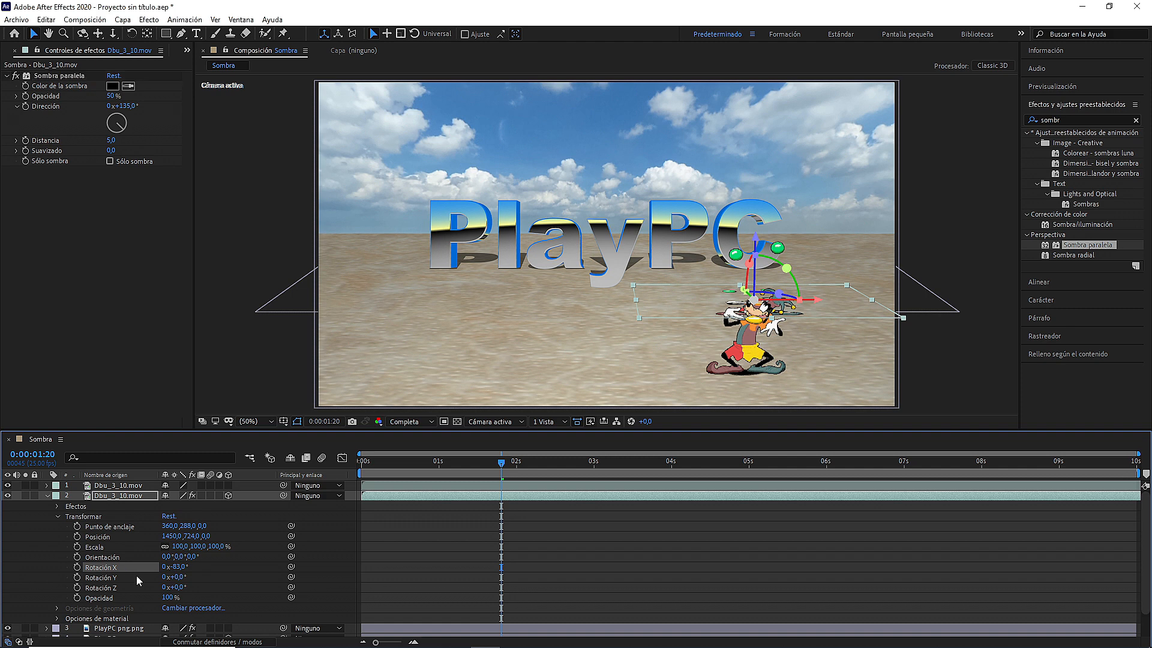
click(94, 538)
drag(755, 302, 740, 351)
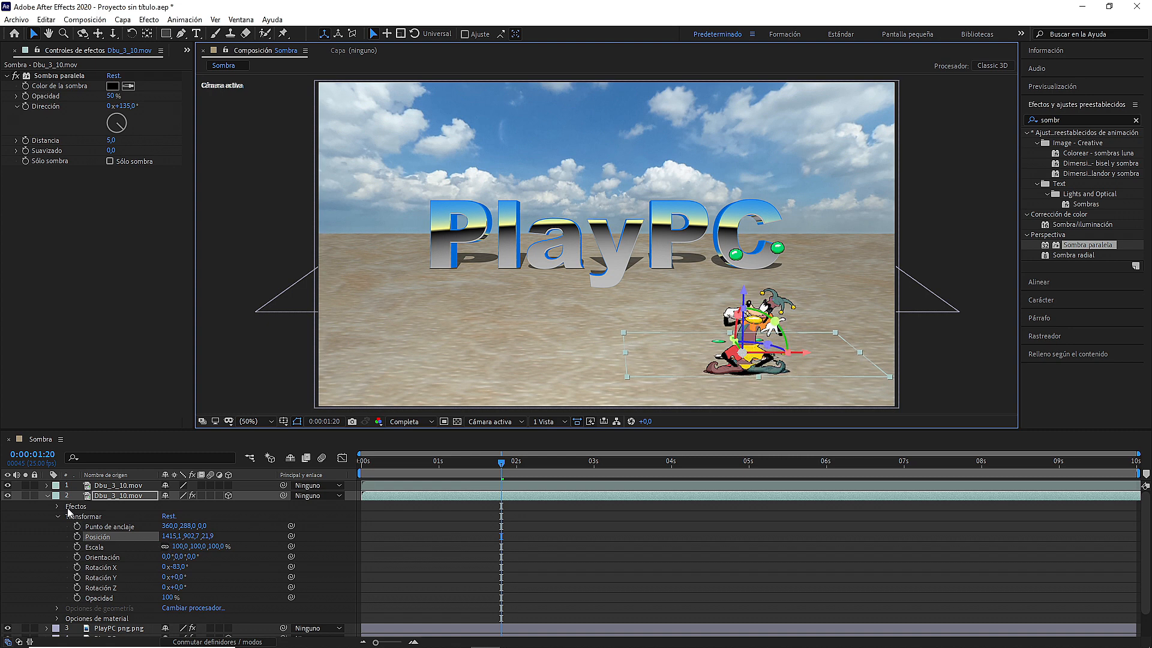
click(46, 495)
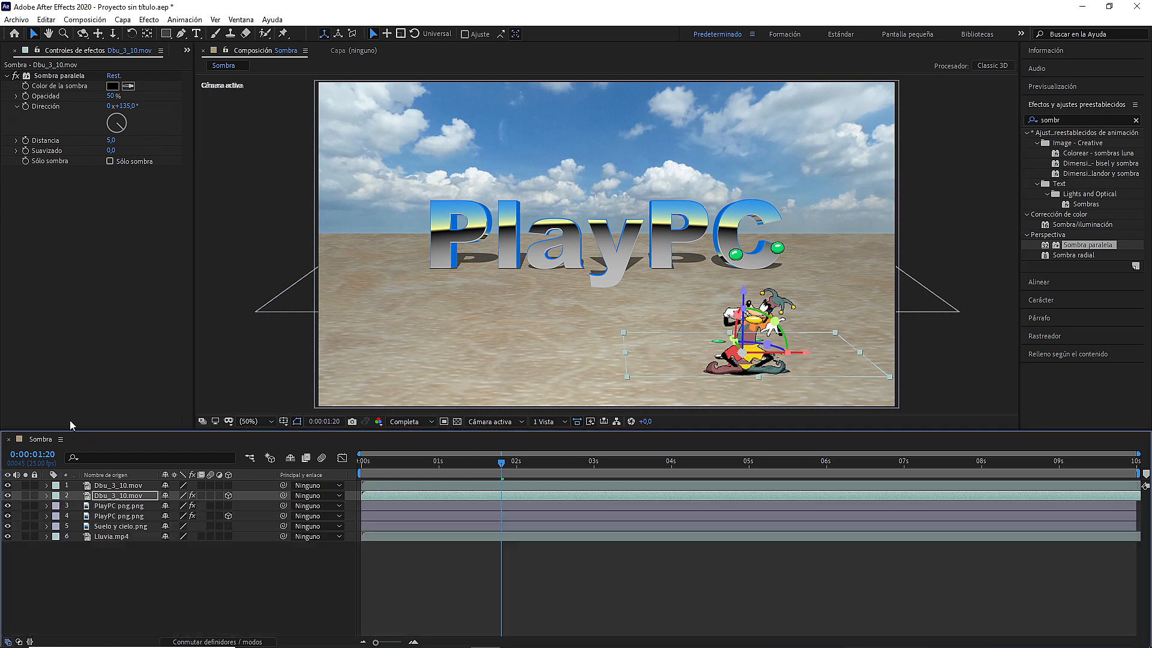
- Make the lower juggler copy render only its shadow and preview the animation from the beginning
click(110, 161)
drag(501, 464, 334, 485)
key(space)
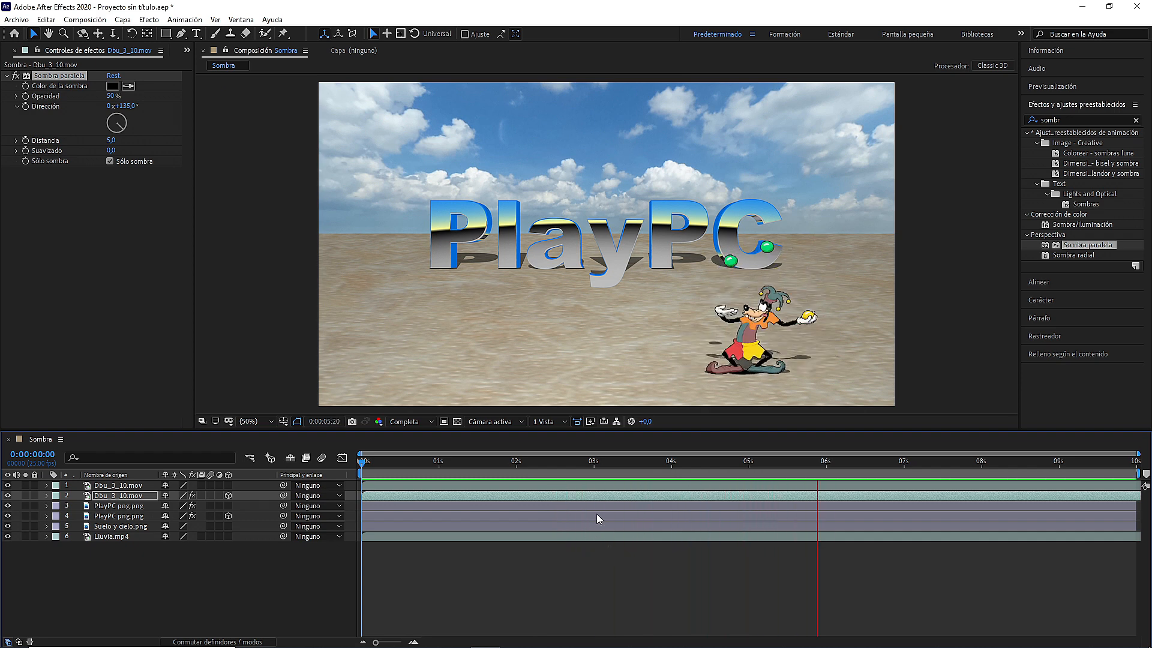
key(space)
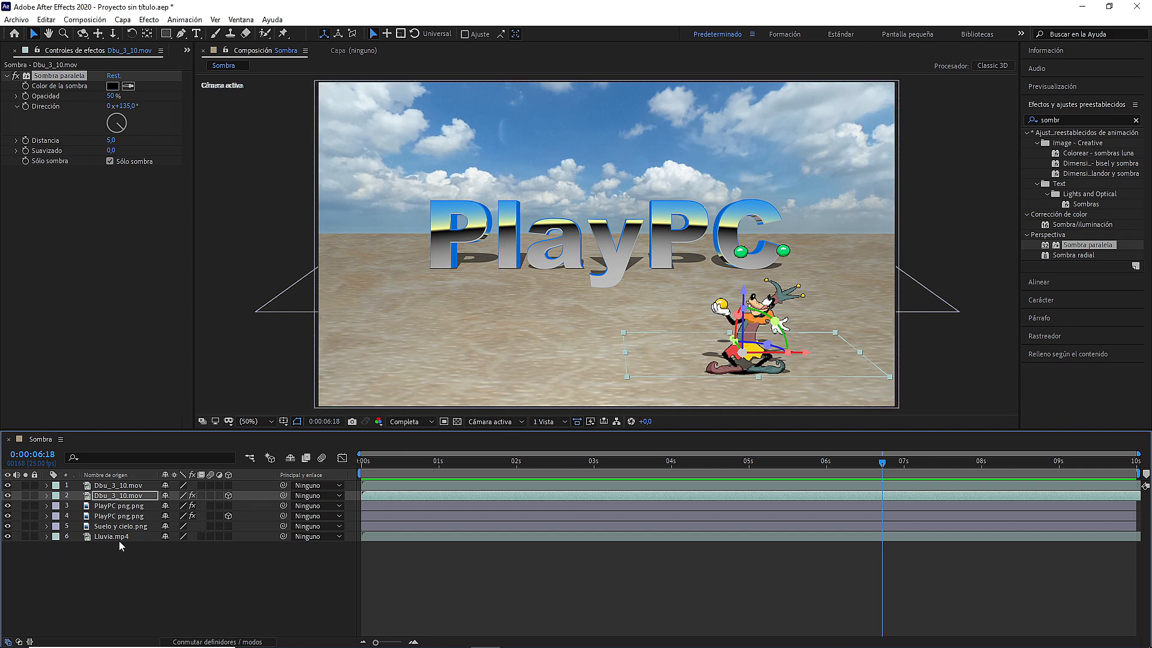
- Hide the ground-and-sky layer so that the rain video serves as the background
click(9, 527)
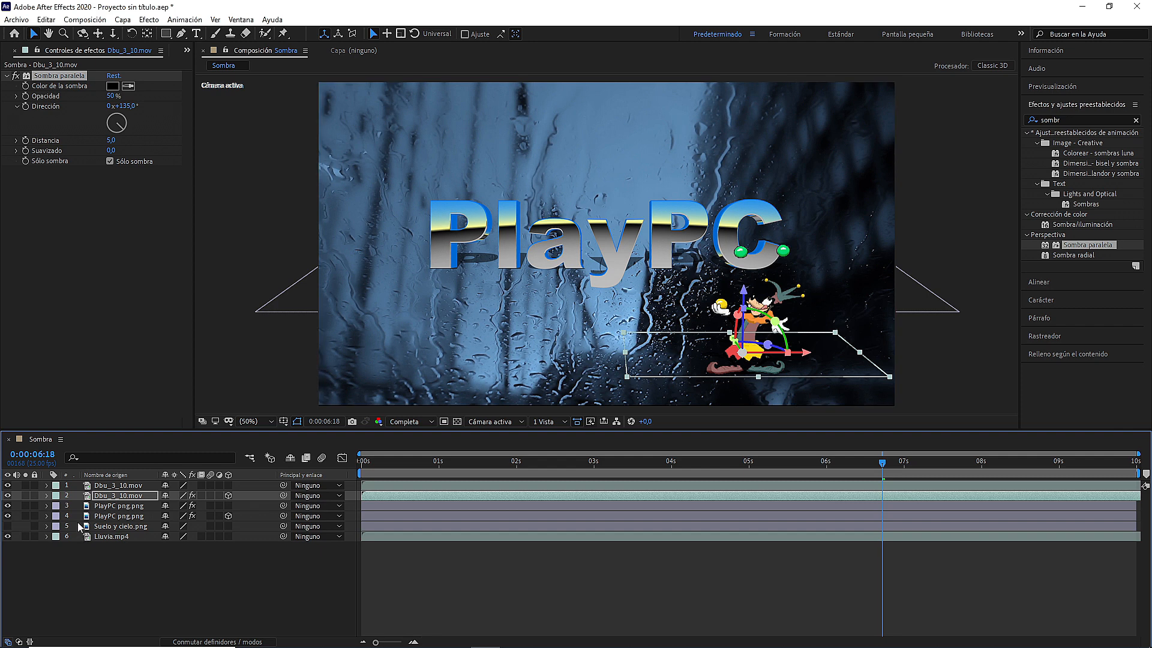
- Make the ground-and-sky layer visible again and preview the animation from near the beginning, stopping after about five seconds
click(7, 526)
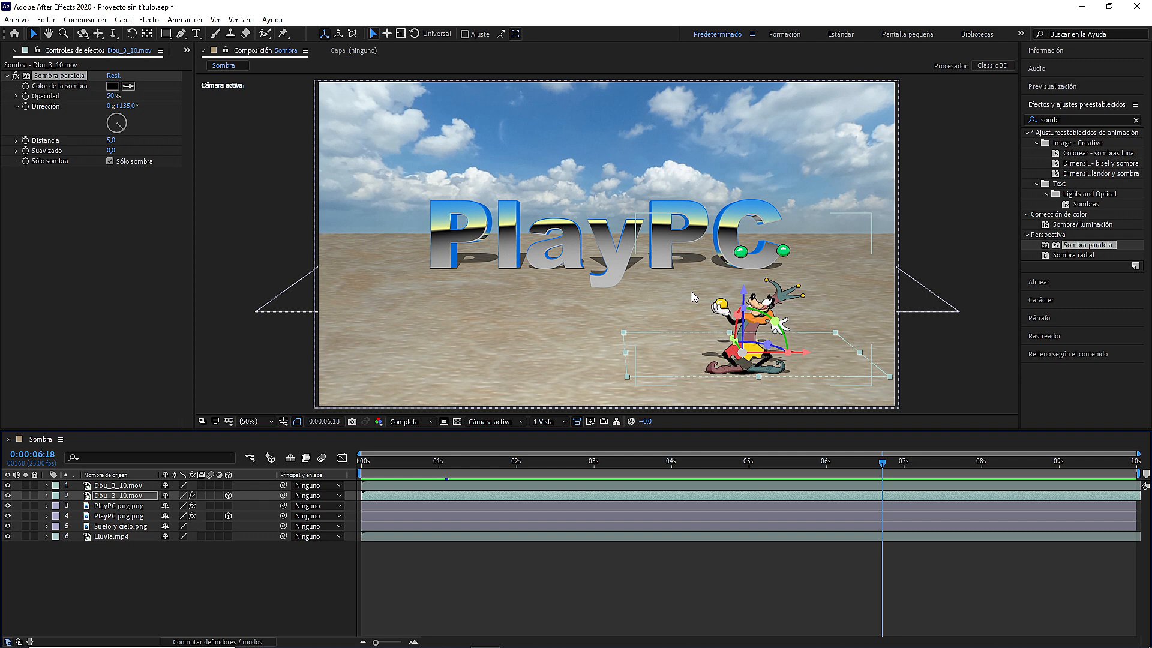
click(369, 471)
key(space)
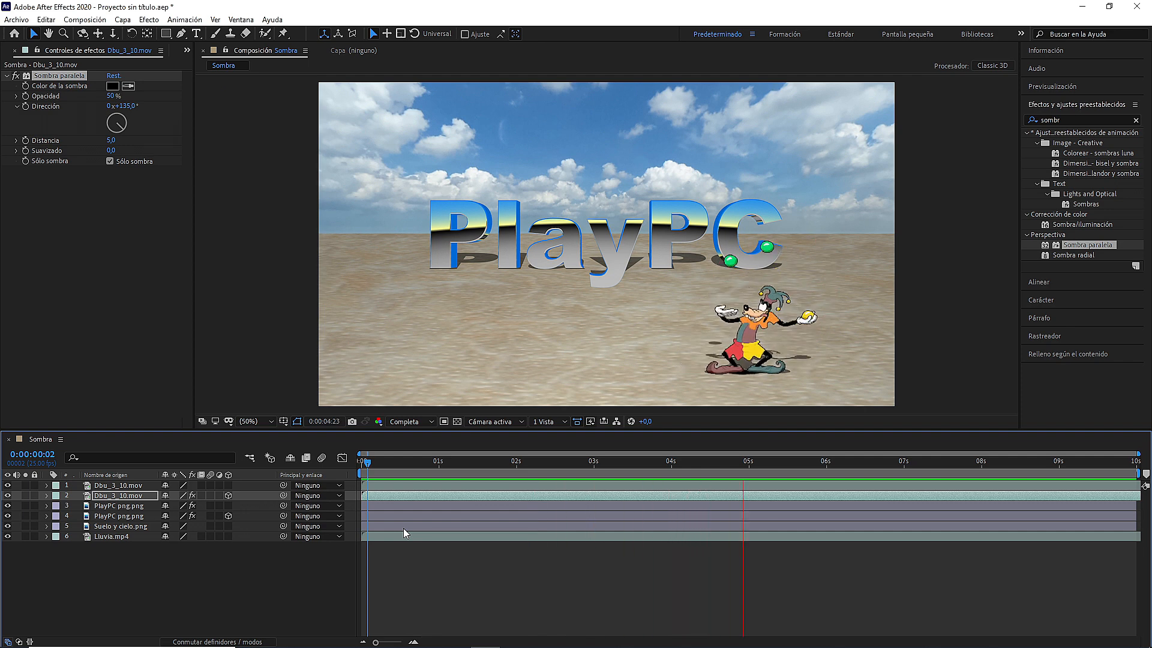
key(space)
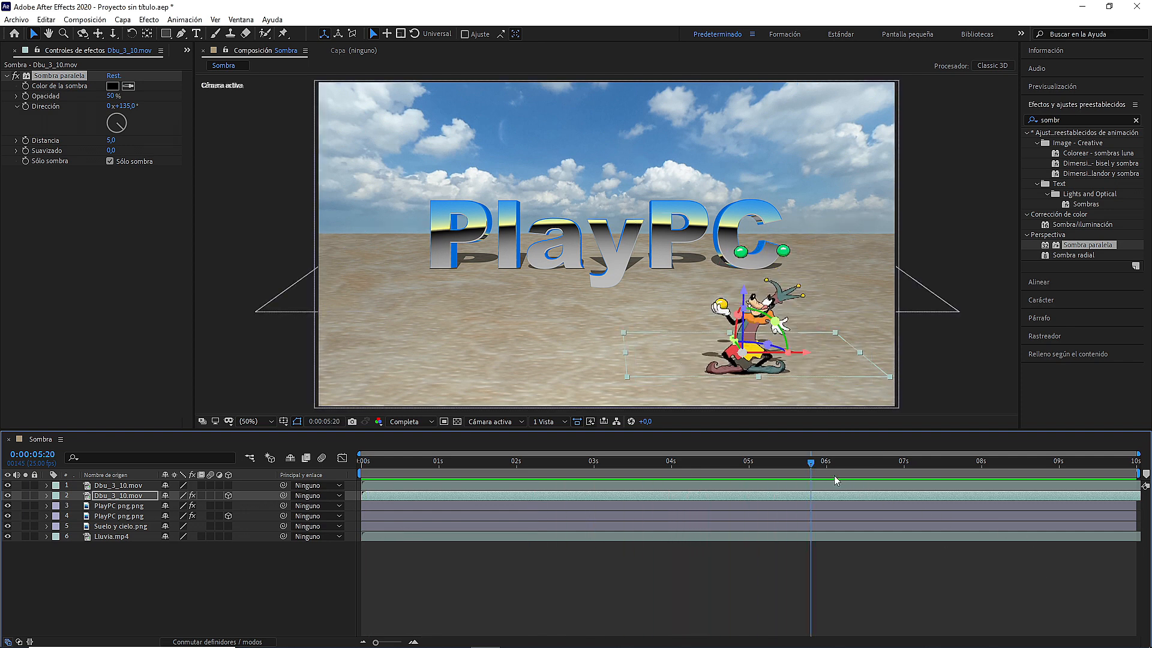
- Select the upper juggler layer and examine how the juggler's shadow follows the motion at 0:00:05:01 and 0:00:04:10
drag(811, 467, 752, 470)
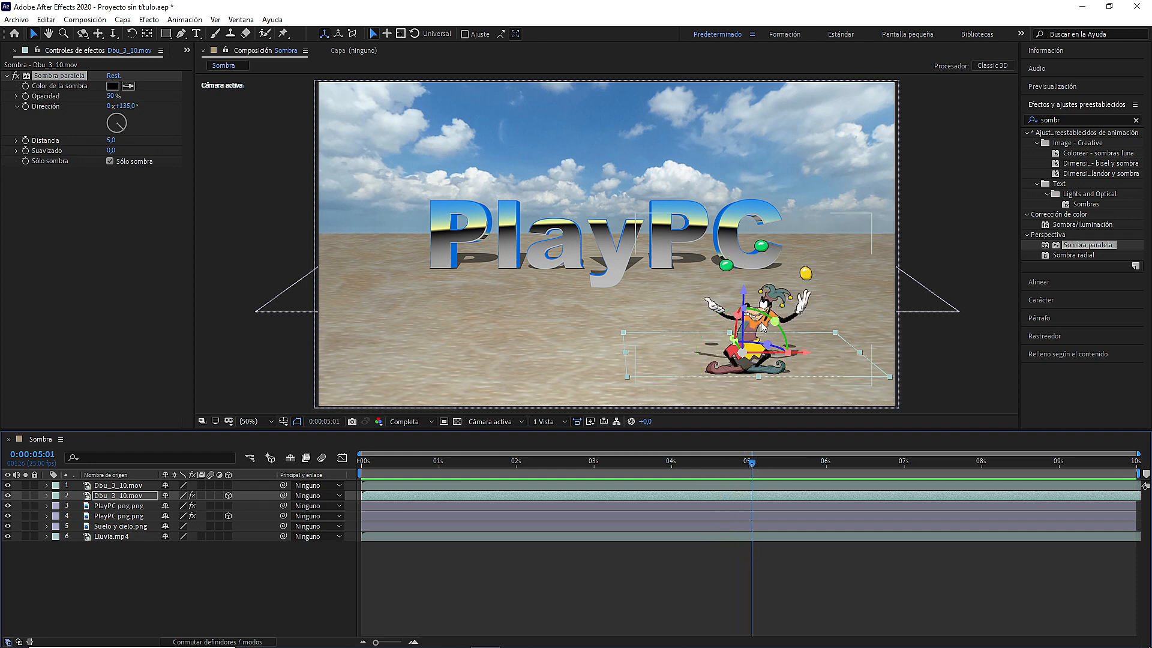
click(754, 328)
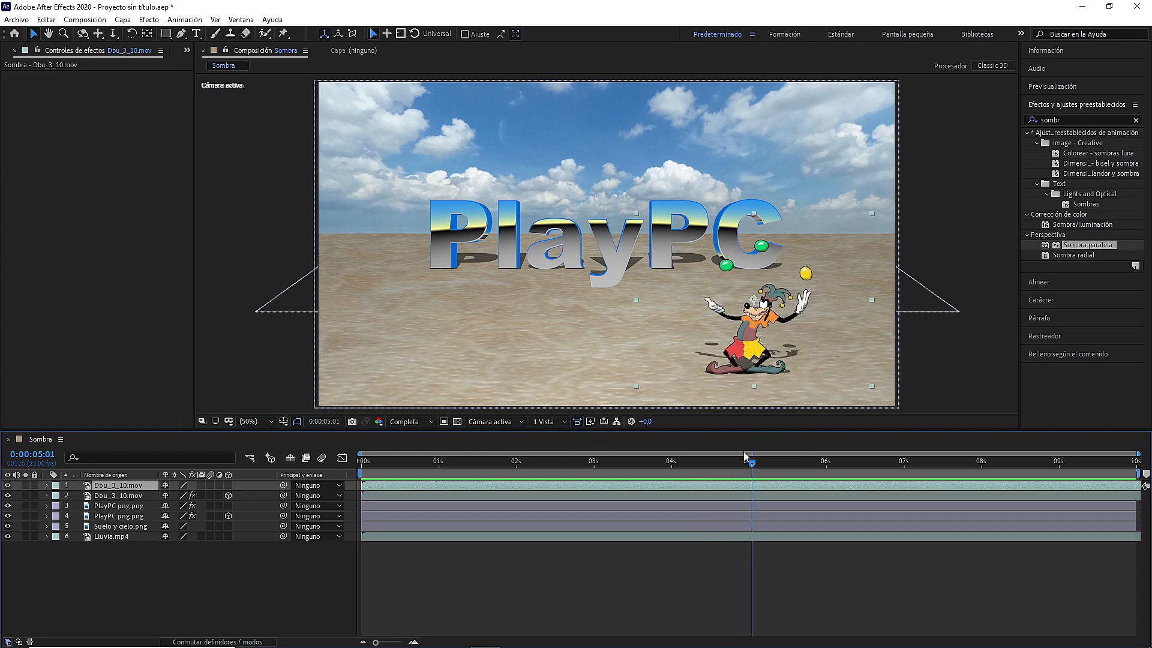
drag(751, 463, 705, 460)
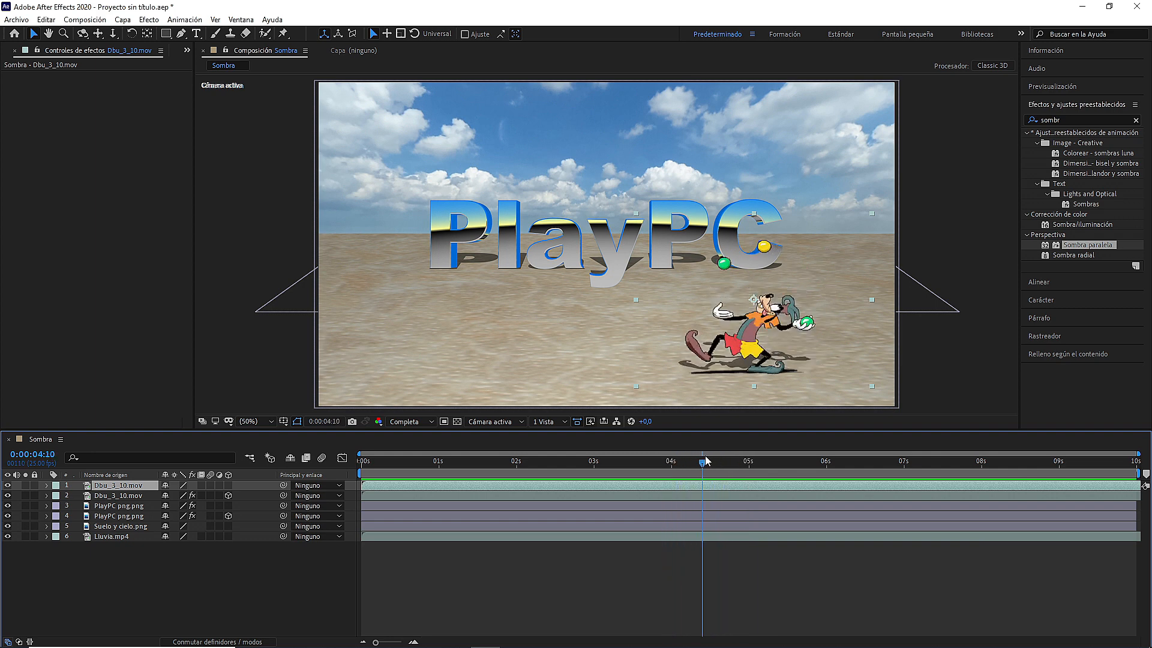